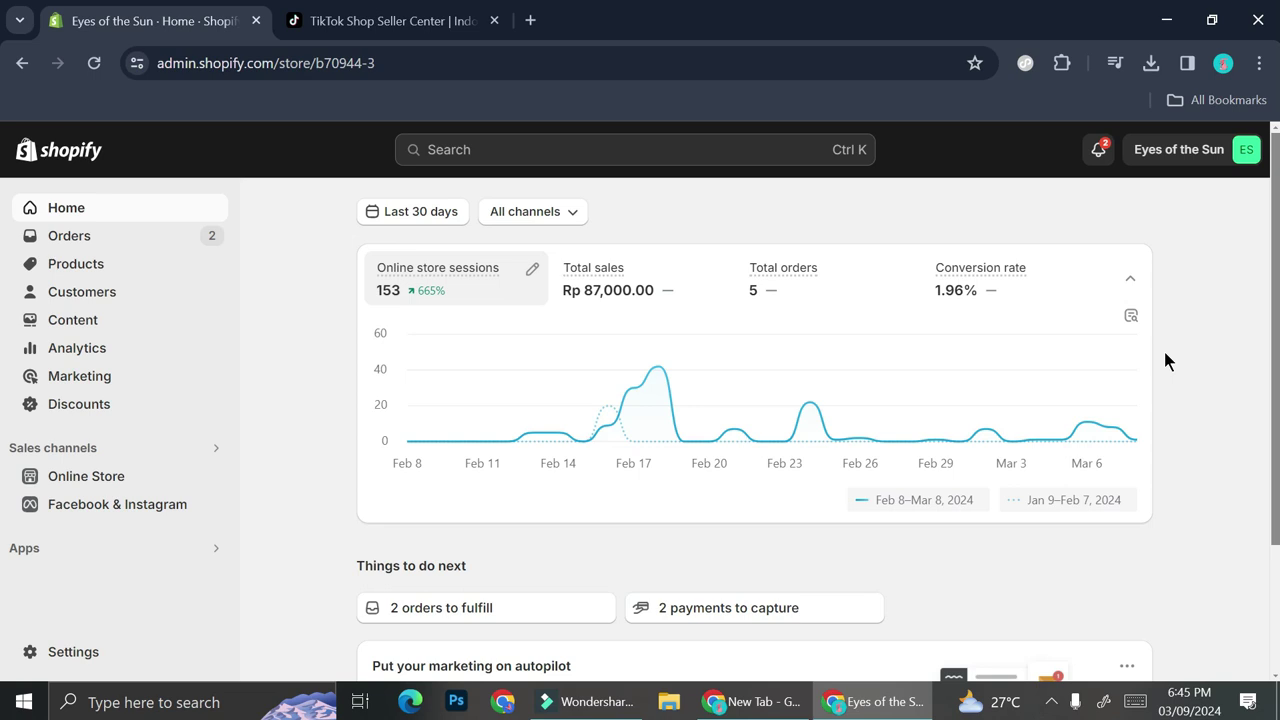
Switch to the TikTok Shop Seller Center and dismiss the update notice about the new Manage Orders page
{"action": "left_click", "coordinate": [390, 22]}
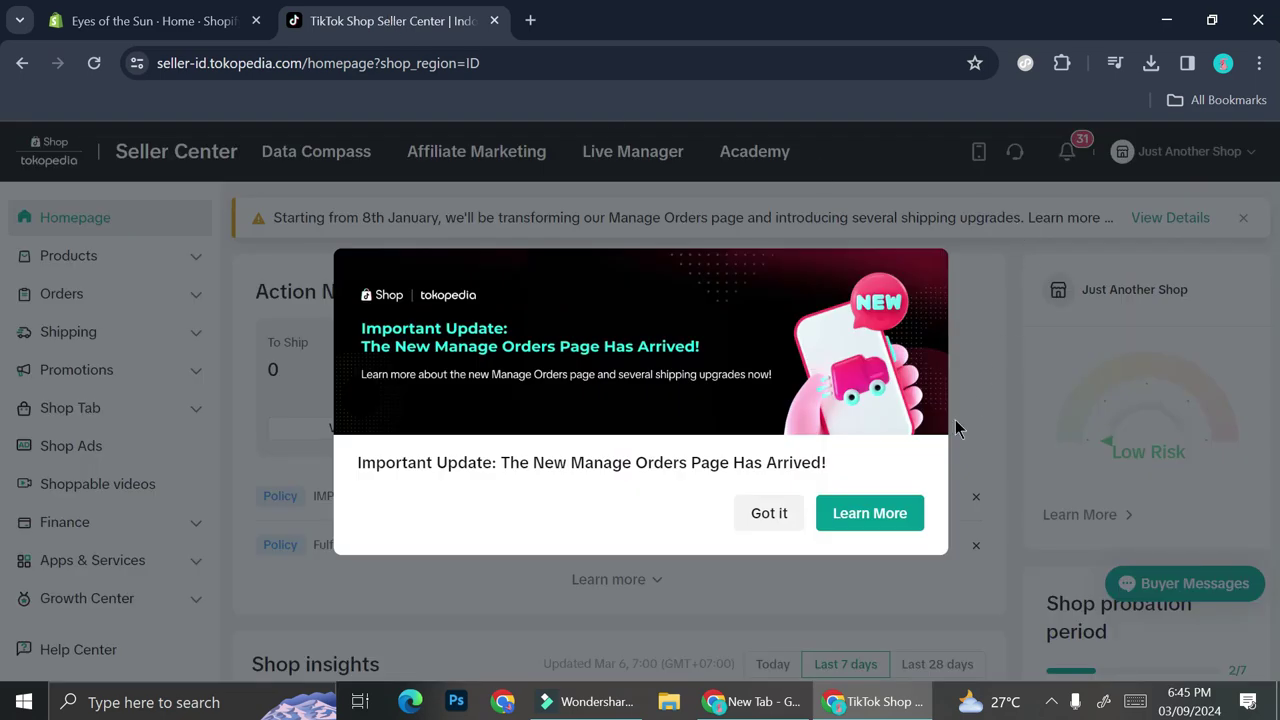
{"action": "left_click", "coordinate": [767, 518]}
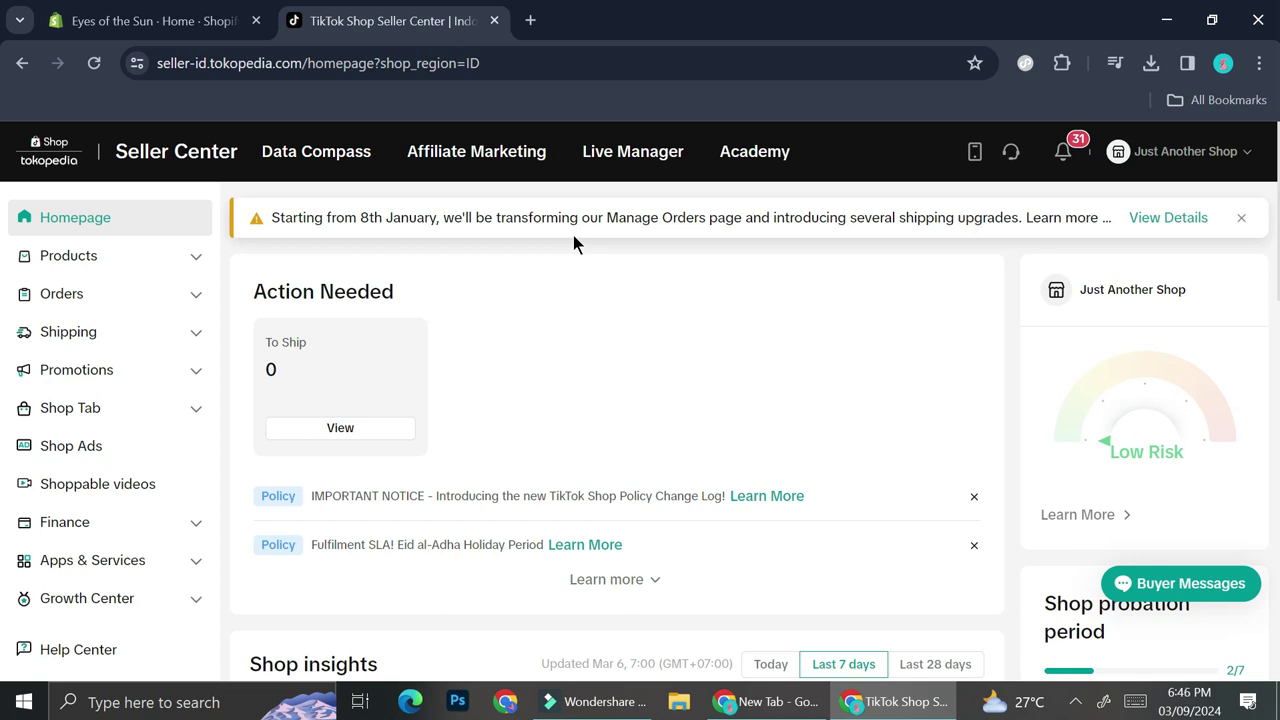
Return to the Shopify admin and open the Shopify App Store from the recommended apps
{"action": "left_click", "coordinate": [167, 12]}
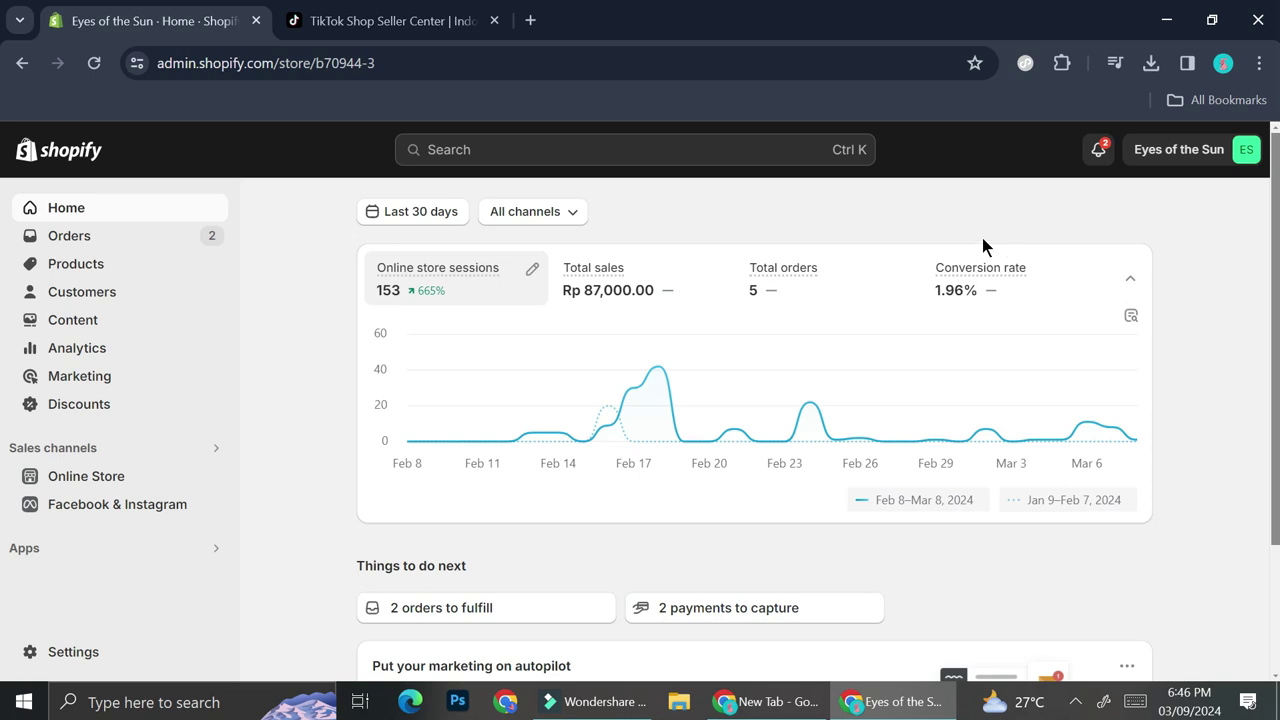
{"action": "left_click", "coordinate": [153, 545]}
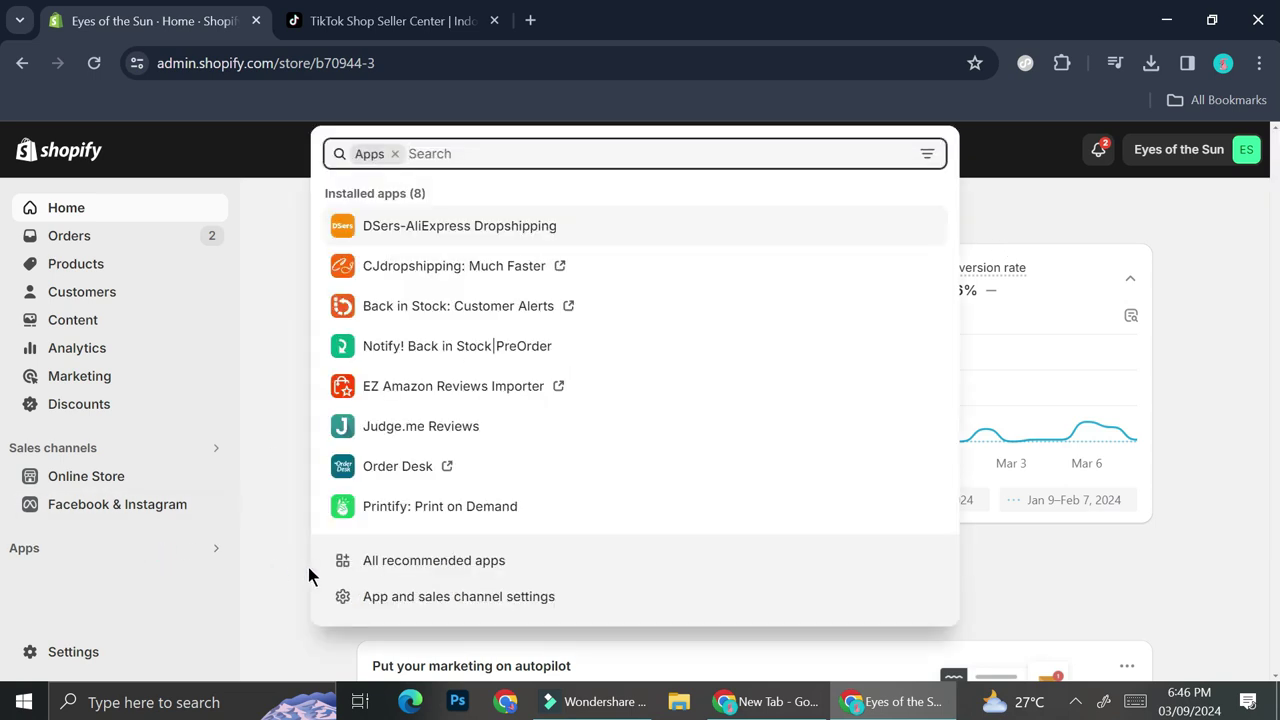
{"action": "left_click", "coordinate": [475, 562]}
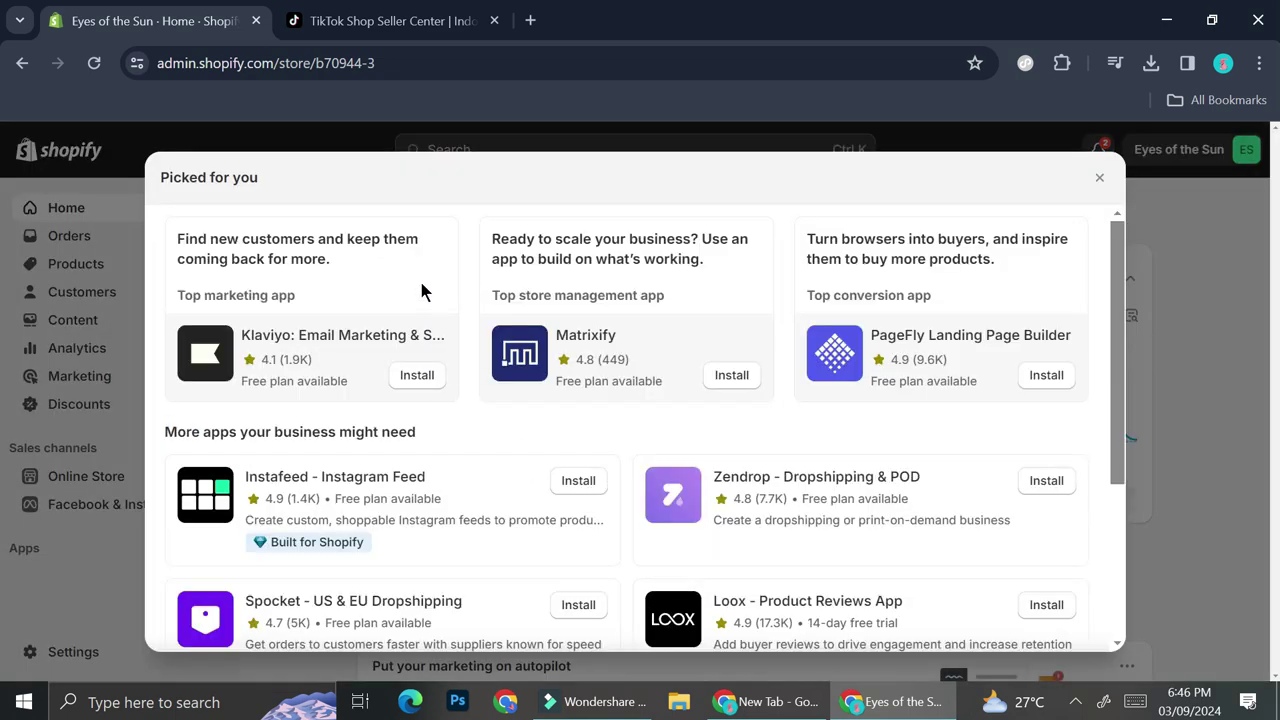
{"action": "scroll", "coordinate": [598, 430], "scroll_direction": "down", "scroll_amount": 3}
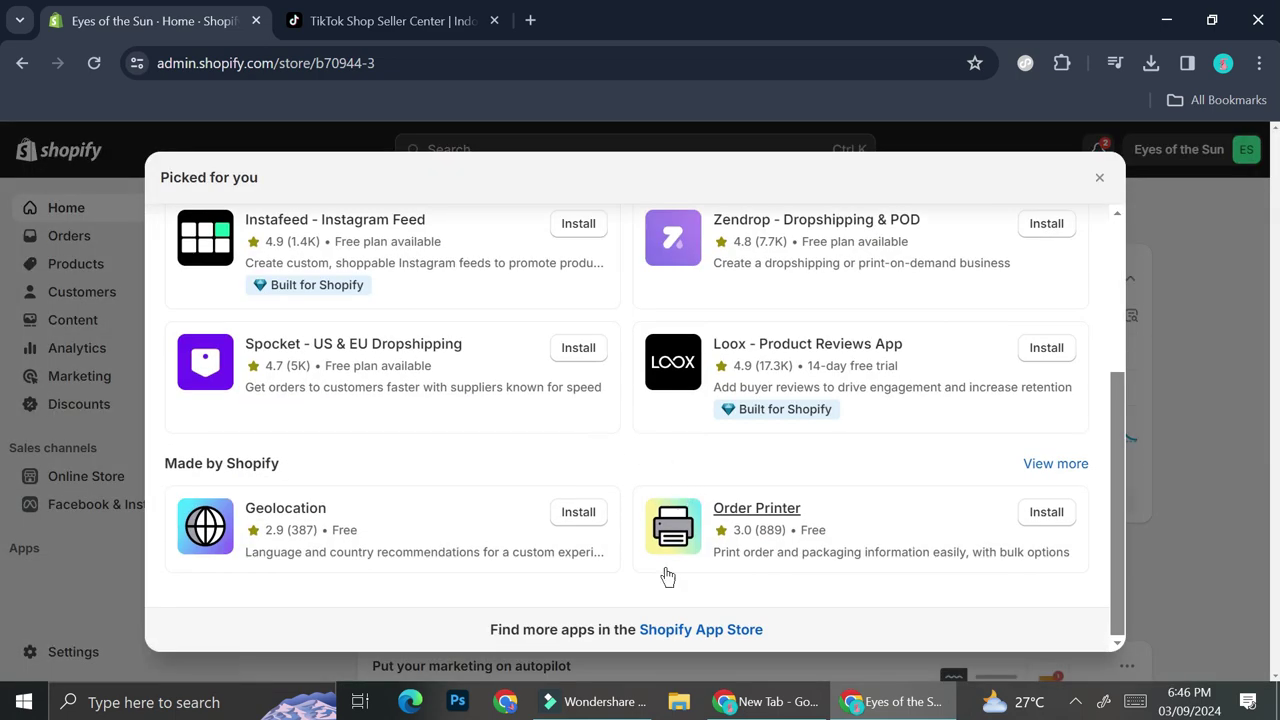
{"action": "left_click", "coordinate": [672, 630]}
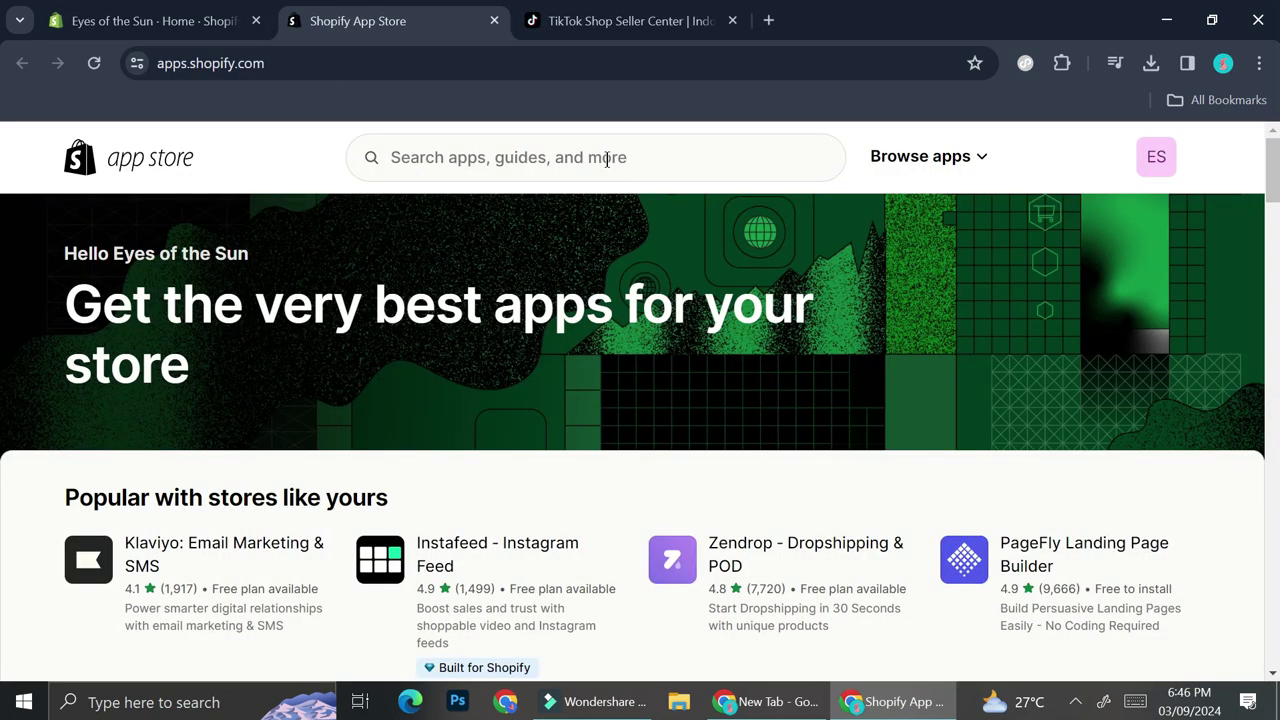
Search the app store for "ownbase" and open the Ownbase: Sync to TikTok Shop listing
{"action": "left_click", "coordinate": [606, 160]}
{"action": "type", "text": "o"}
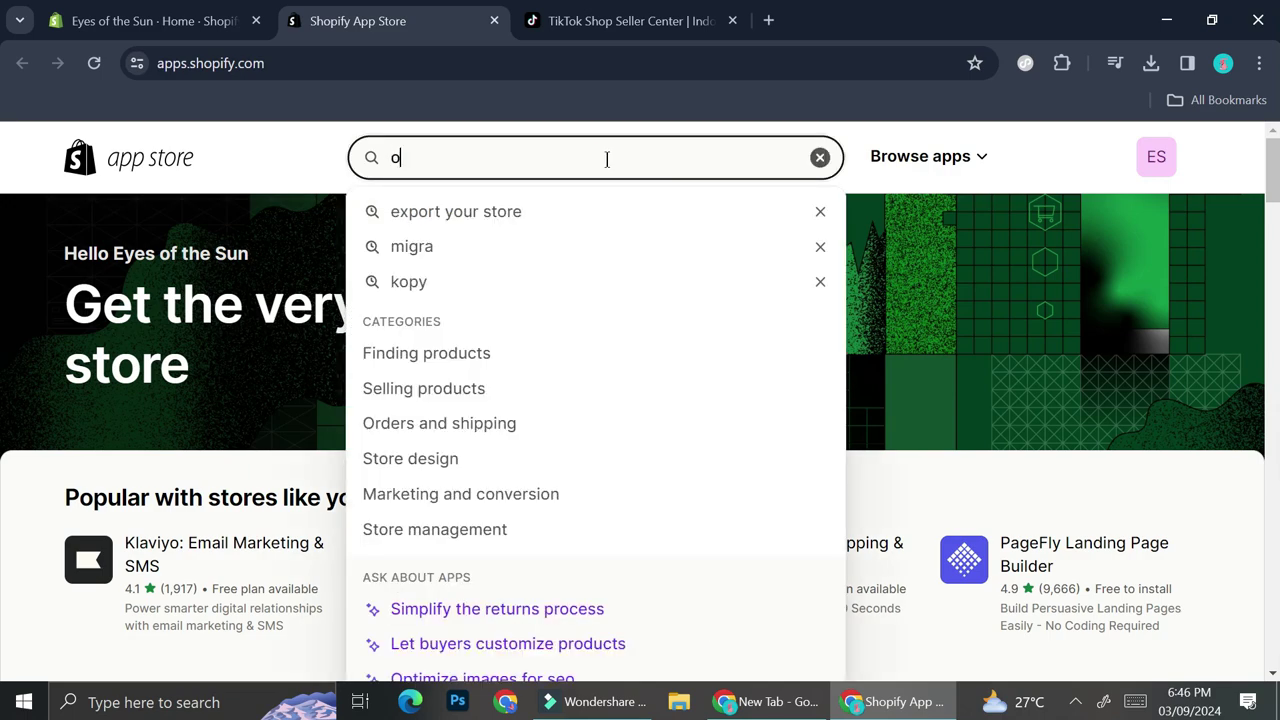
{"action": "type", "text": "wnbase"}
{"action": "key", "text": "Return"}
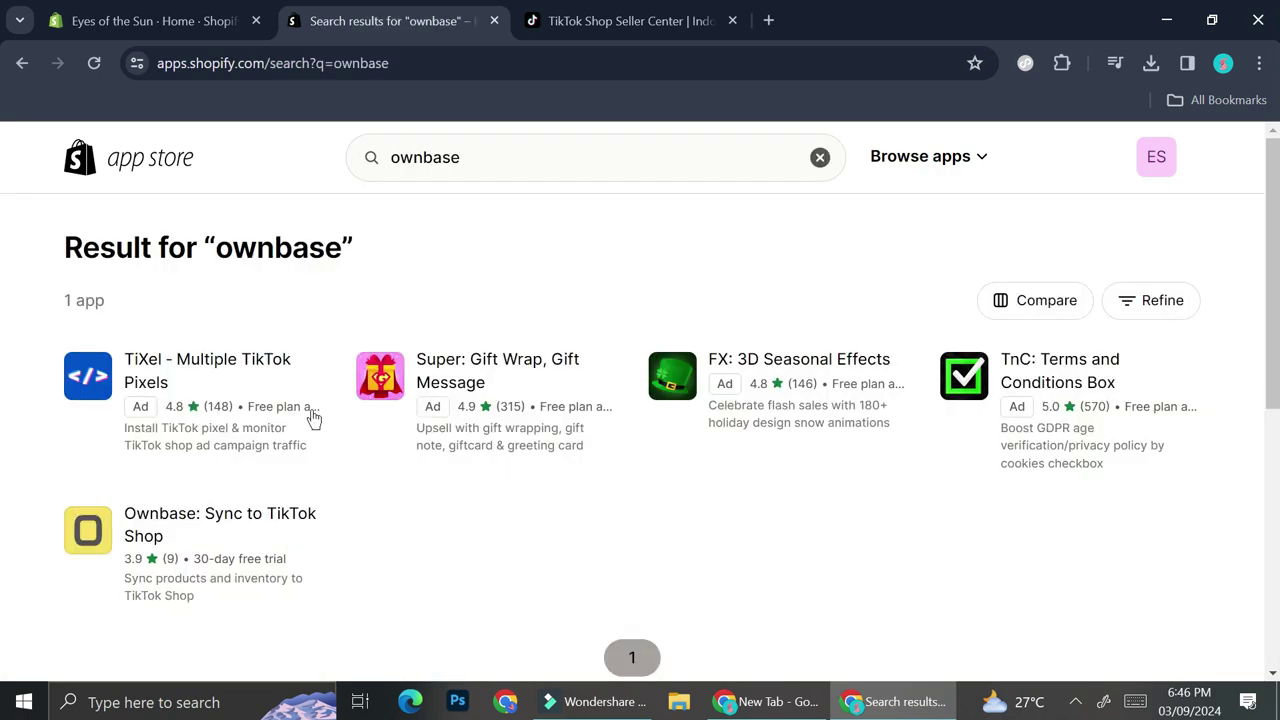
{"action": "left_click", "coordinate": [222, 525]}
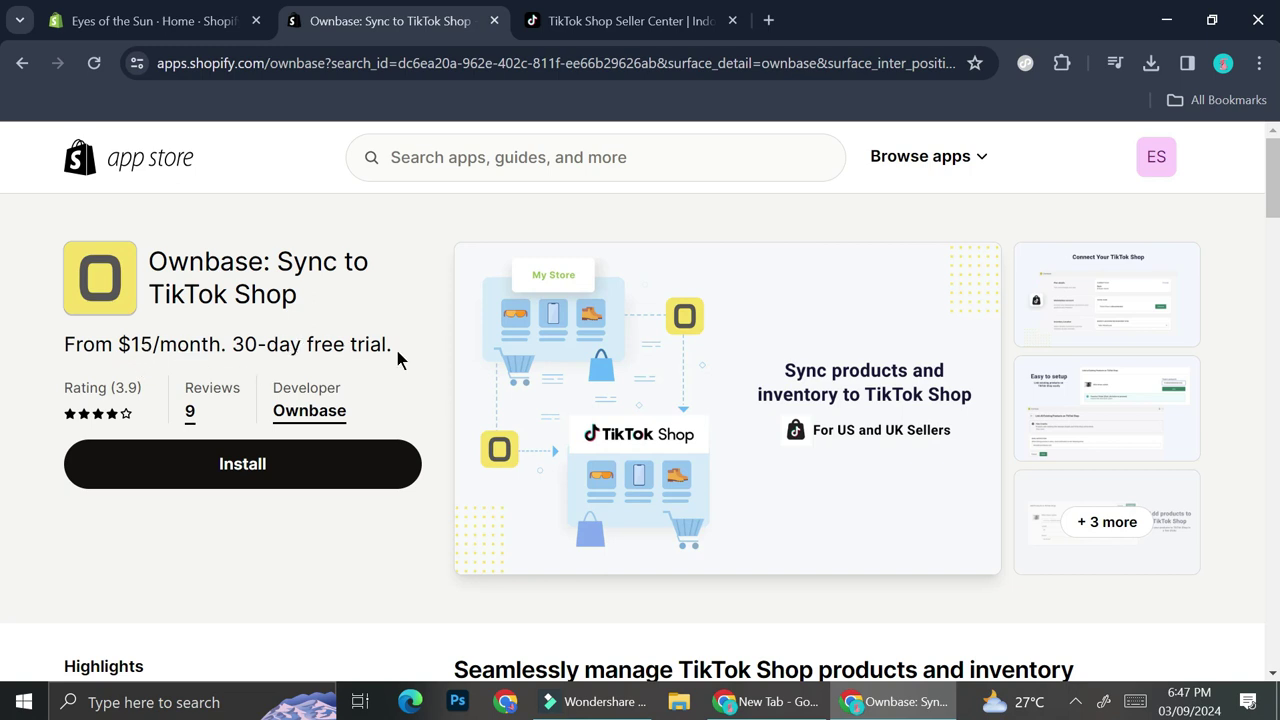
Install the Ownbase app on the store and start the free trial of the Basic plan
{"action": "left_click", "coordinate": [245, 465]}
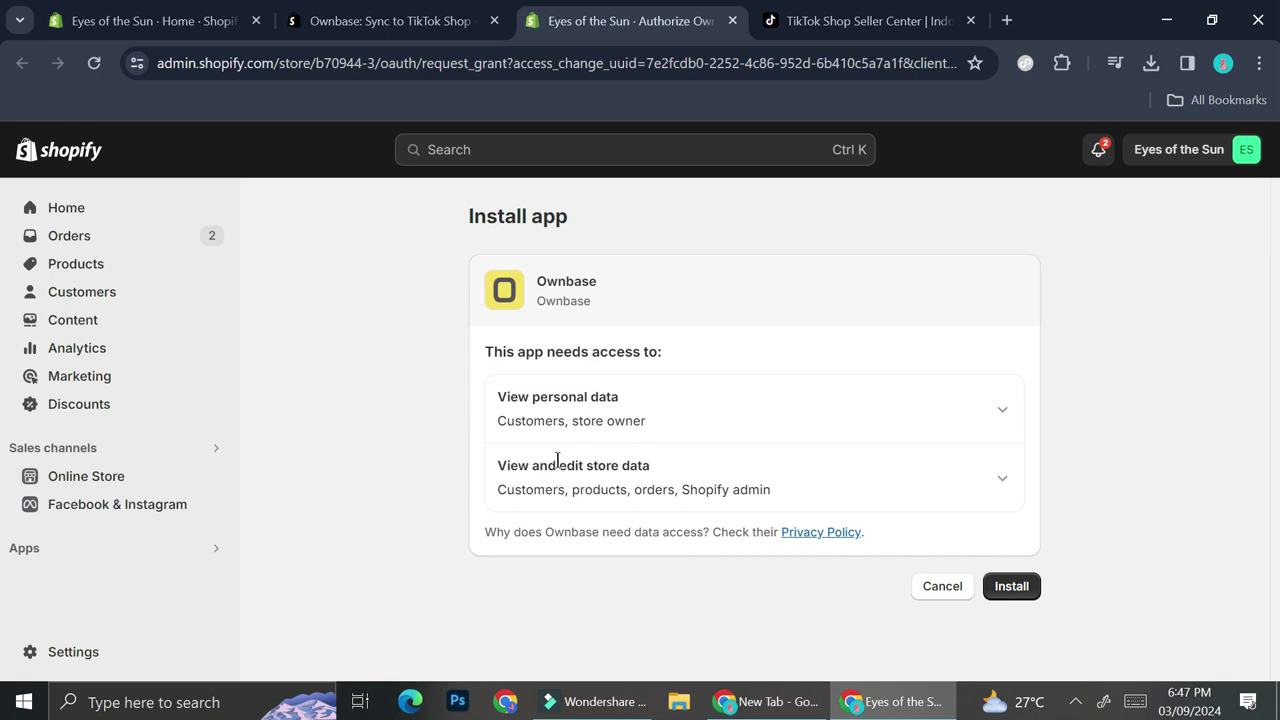
{"action": "left_click", "coordinate": [1003, 584]}
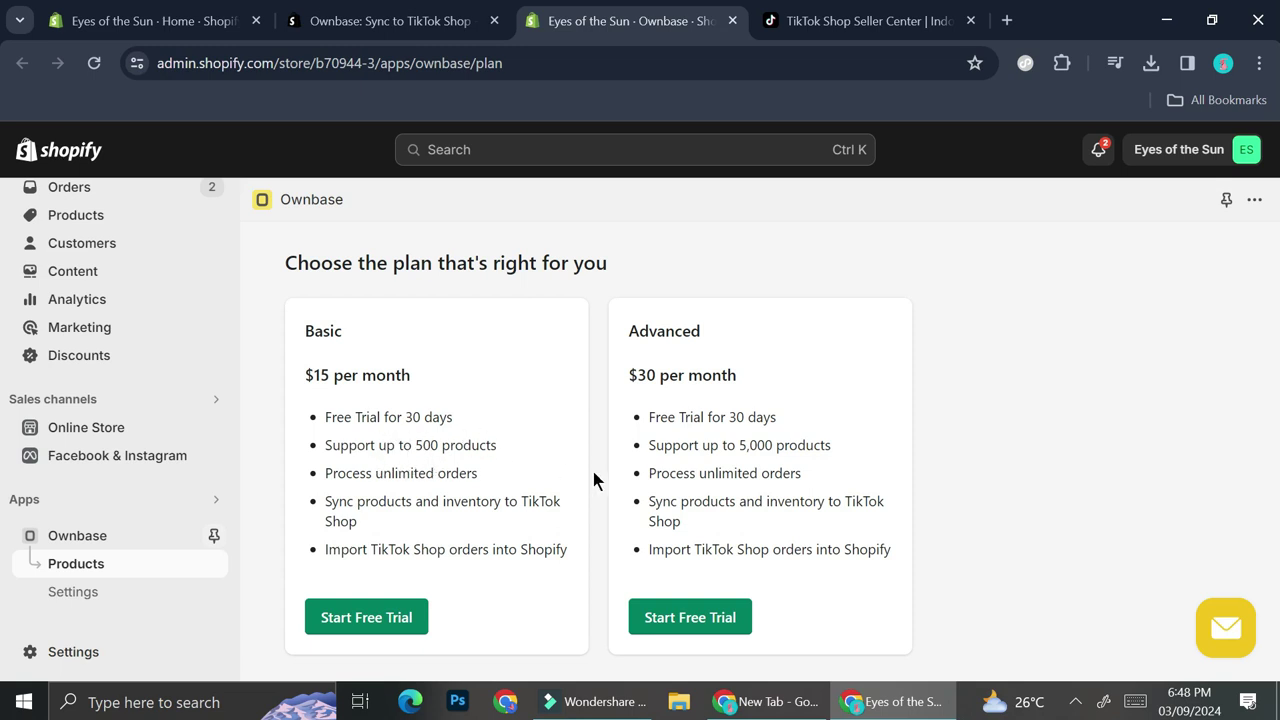
{"action": "left_click", "coordinate": [399, 617]}
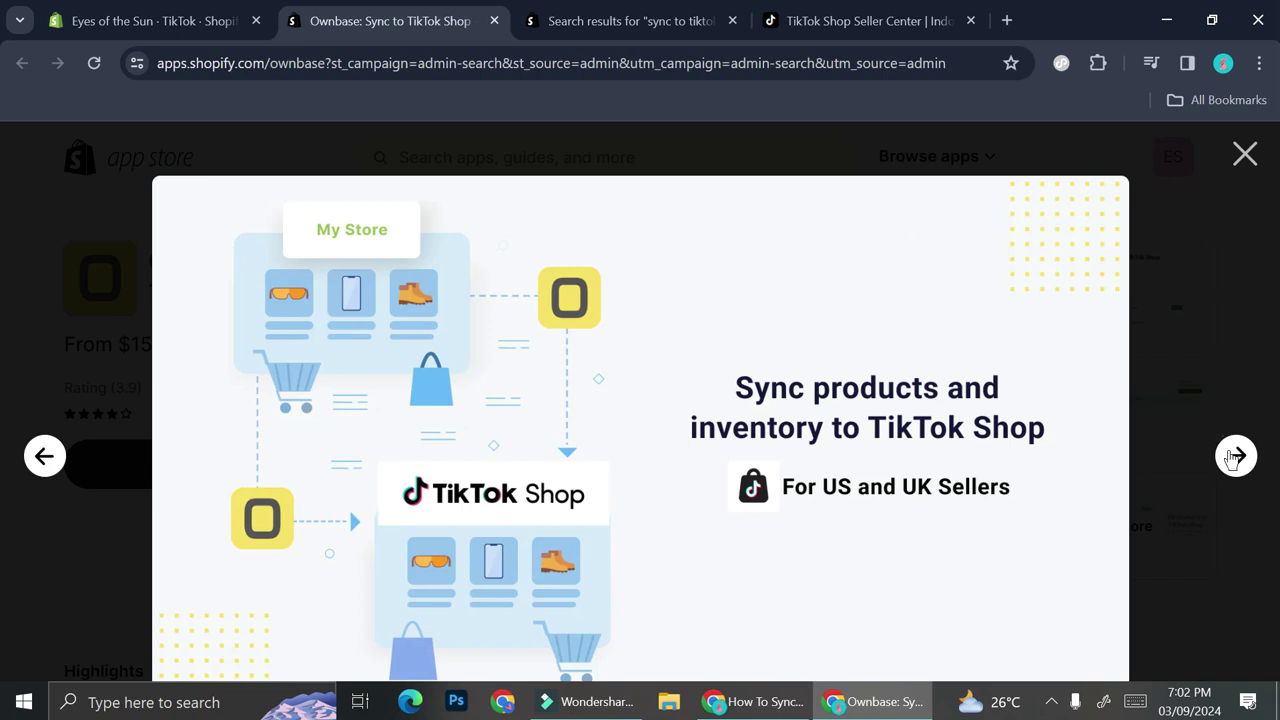
Examine the Ownbase listing's preview images on connecting TikTok Shop, linking and adding products, sync attributes, filtering and order import
{"action": "left_click", "coordinate": [1235, 457]}
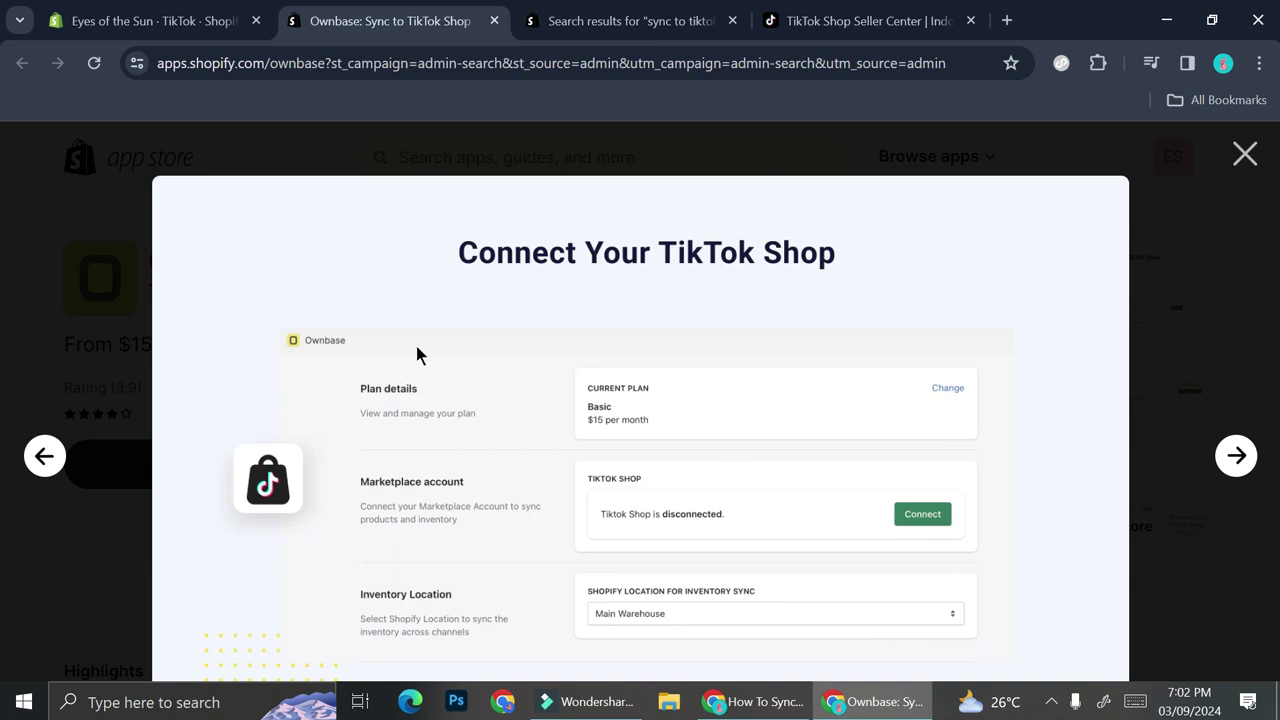
{"action": "left_click", "coordinate": [45, 457]}
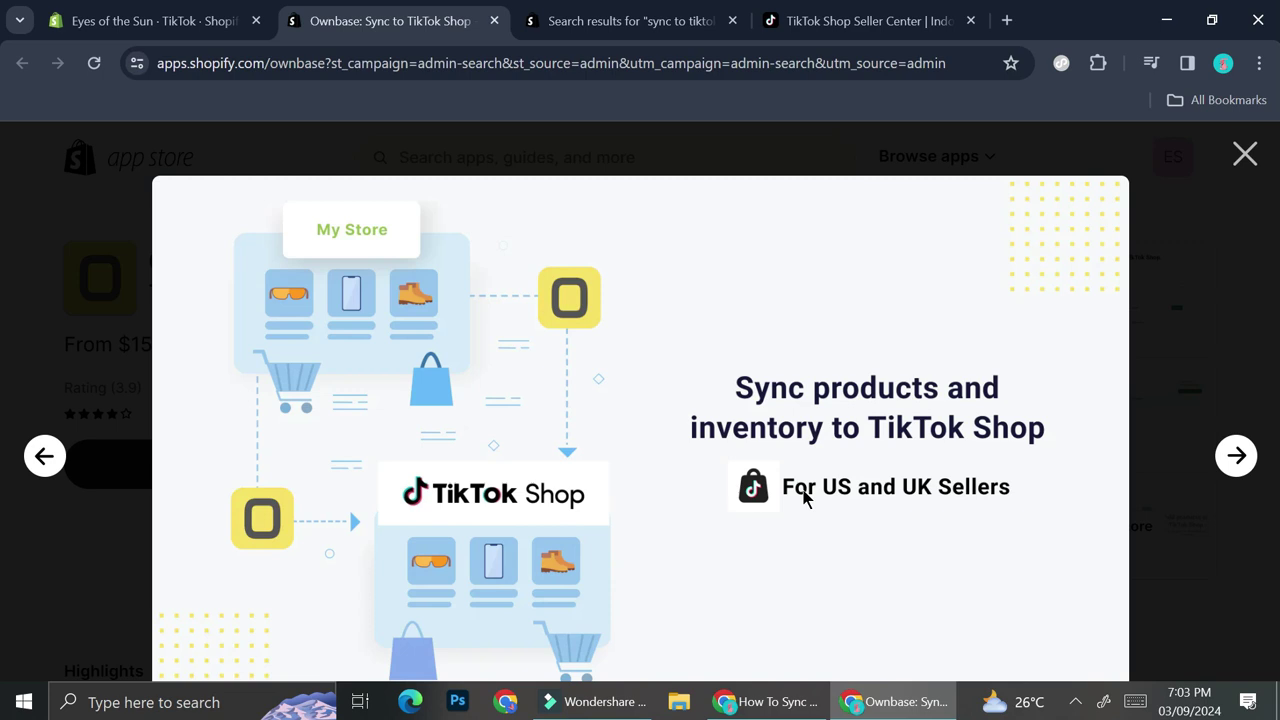
{"action": "left_click", "coordinate": [1237, 456]}
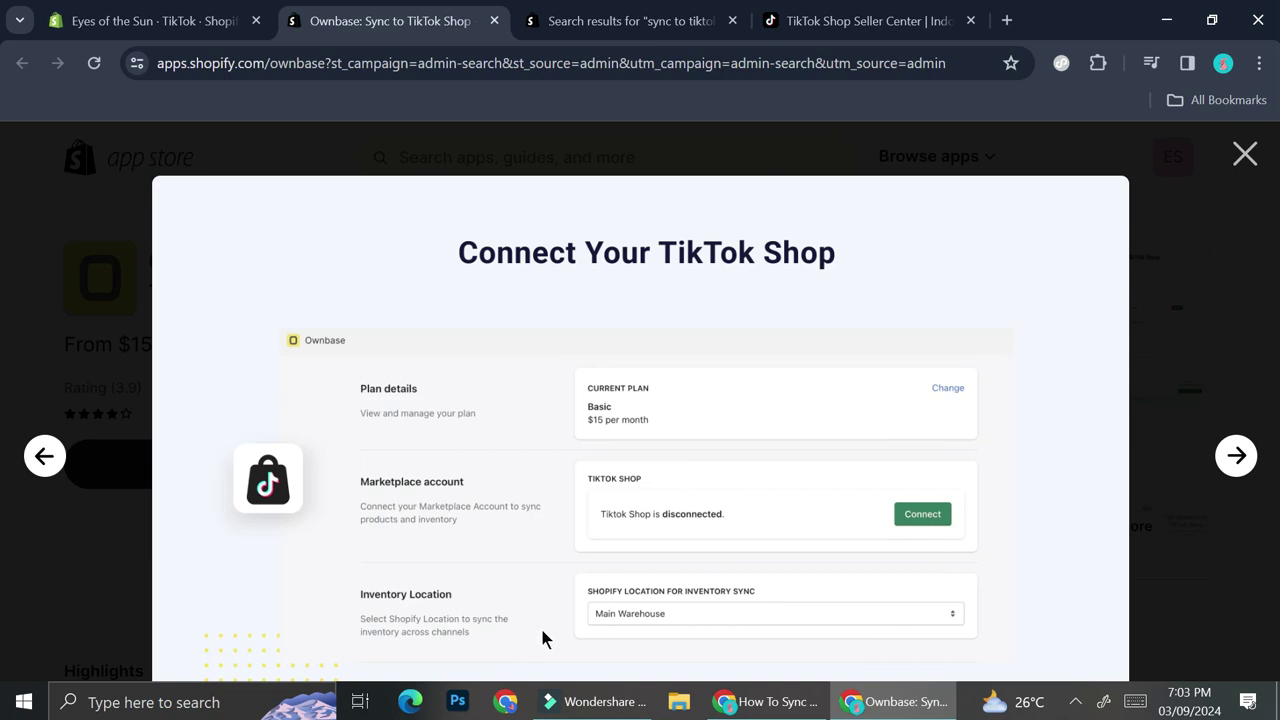
{"action": "left_click", "coordinate": [1240, 457]}
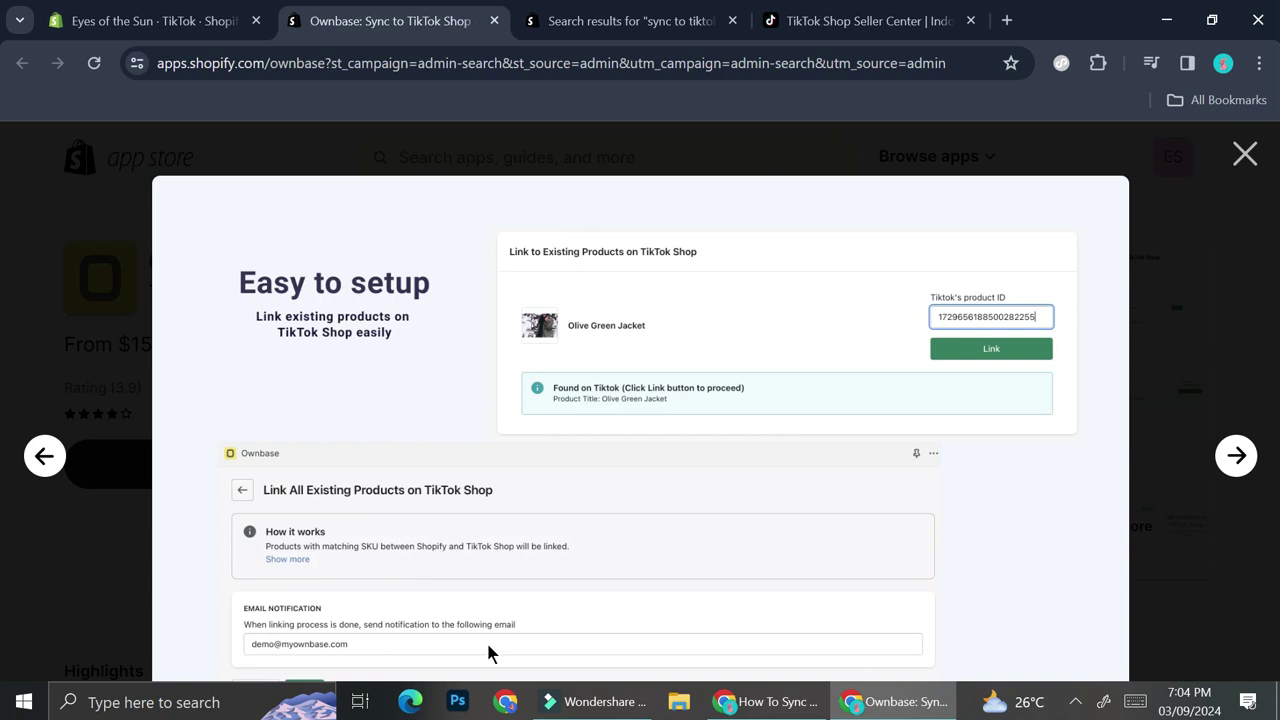
{"action": "left_click", "coordinate": [1237, 458]}
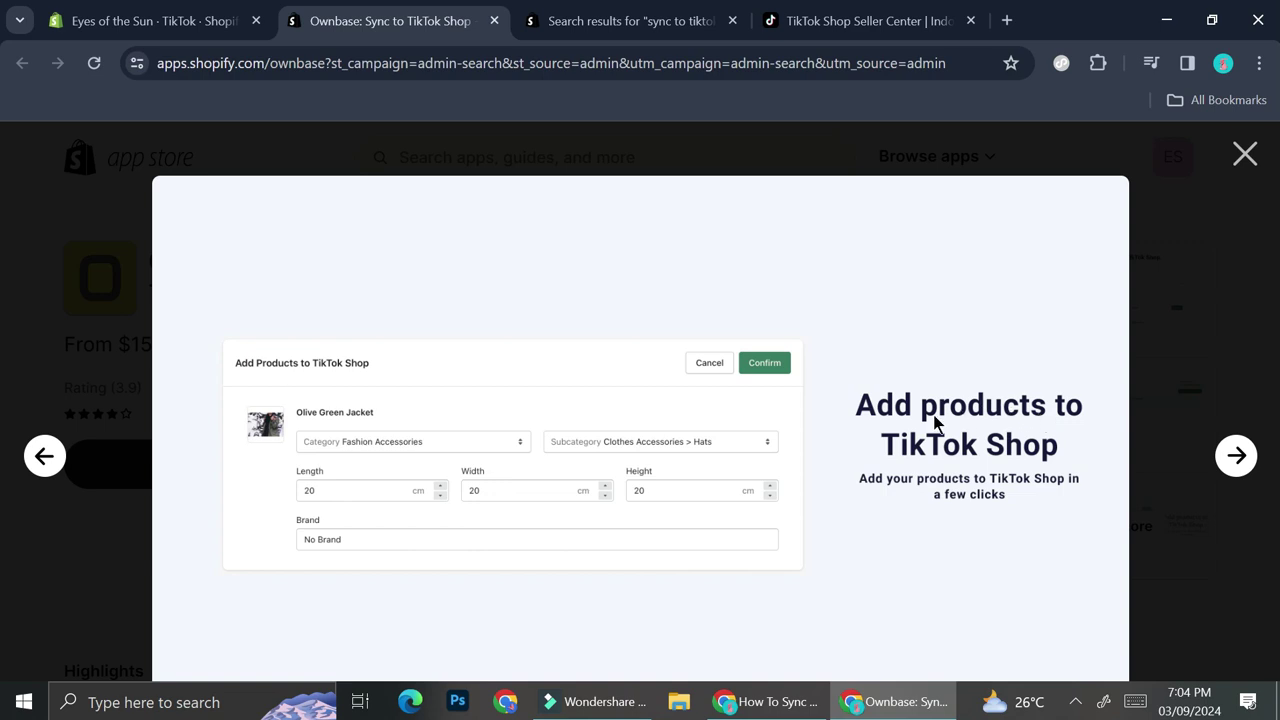
{"action": "key", "text": "Right"}
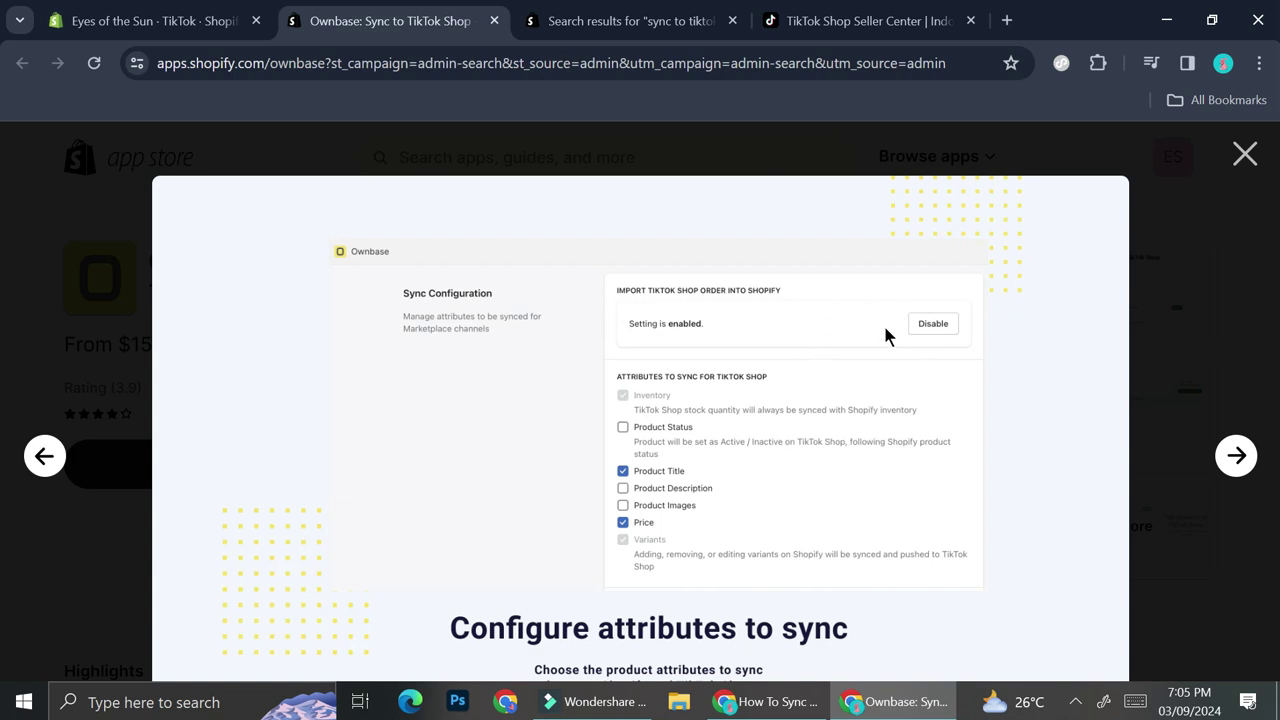
{"action": "left_click", "coordinate": [1237, 455]}
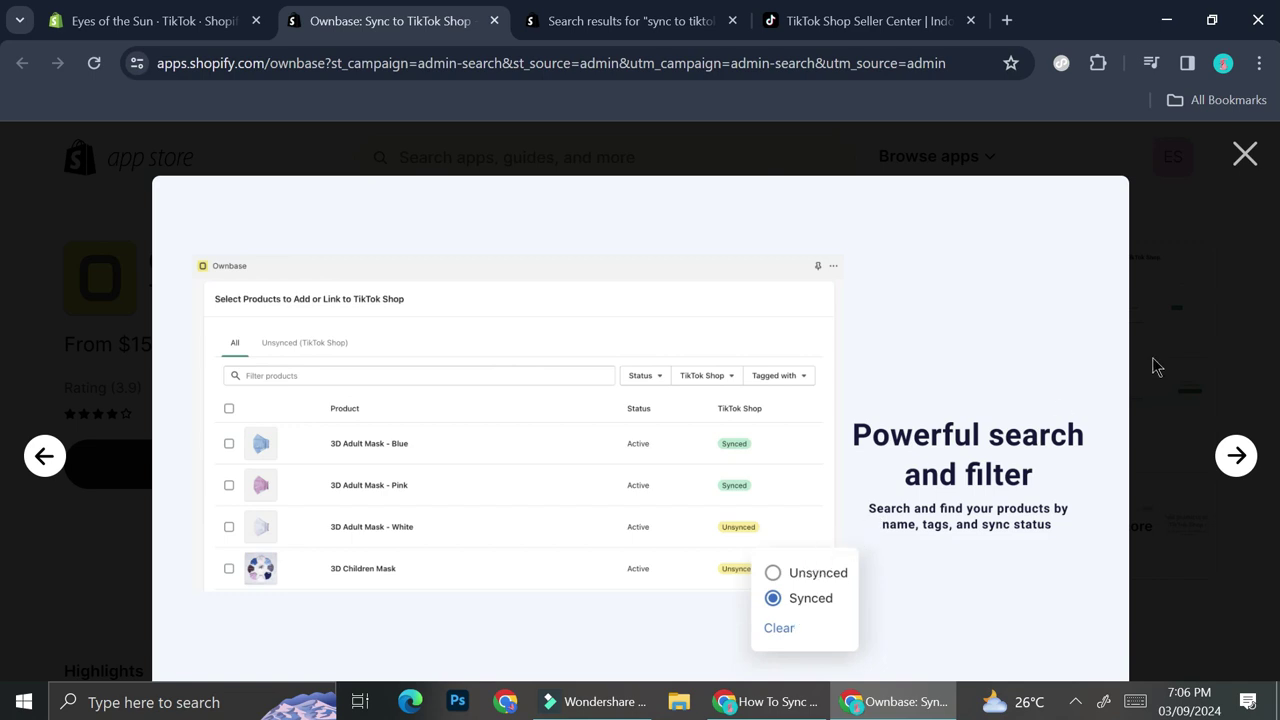
{"action": "left_click", "coordinate": [1238, 455]}
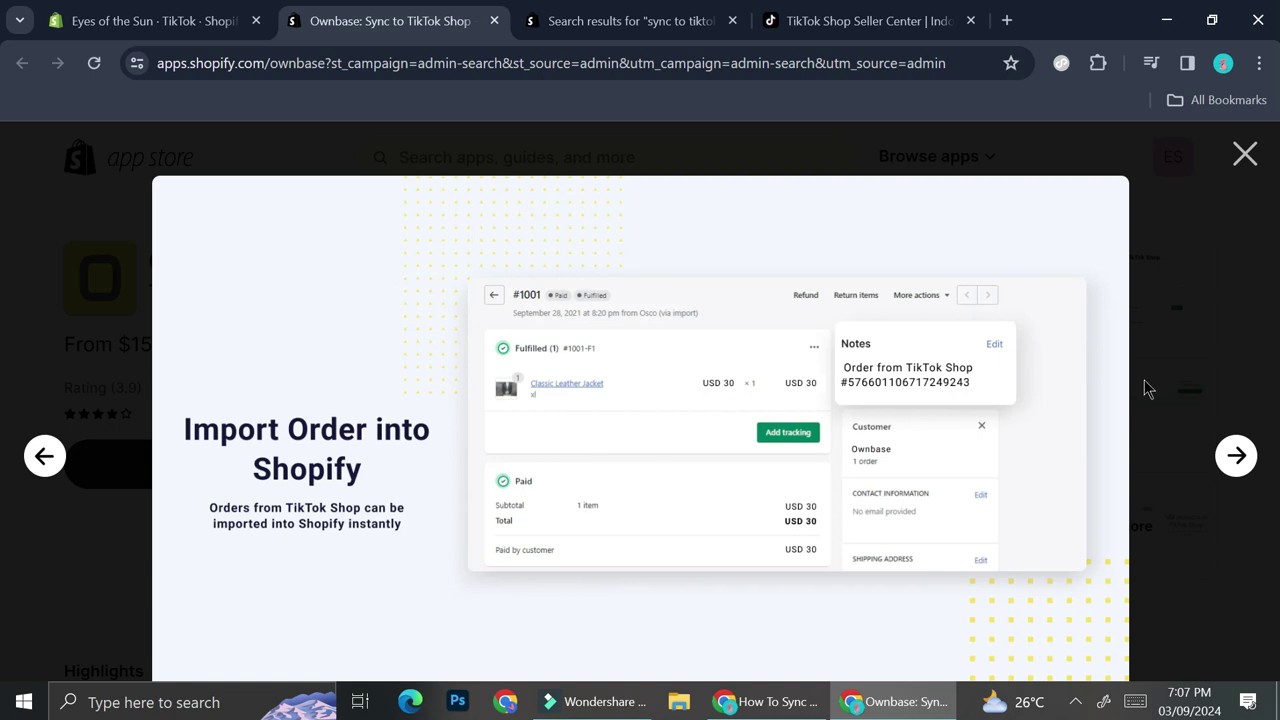
{"action": "left_click", "coordinate": [1238, 455]}
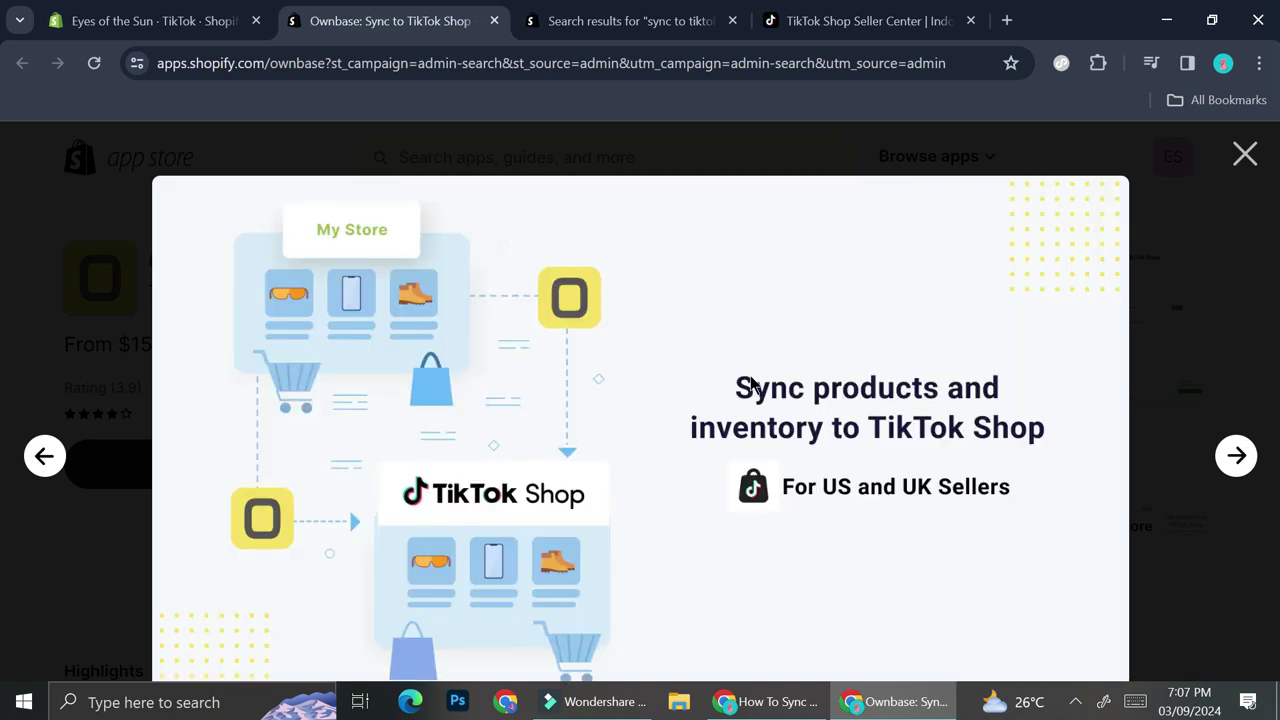
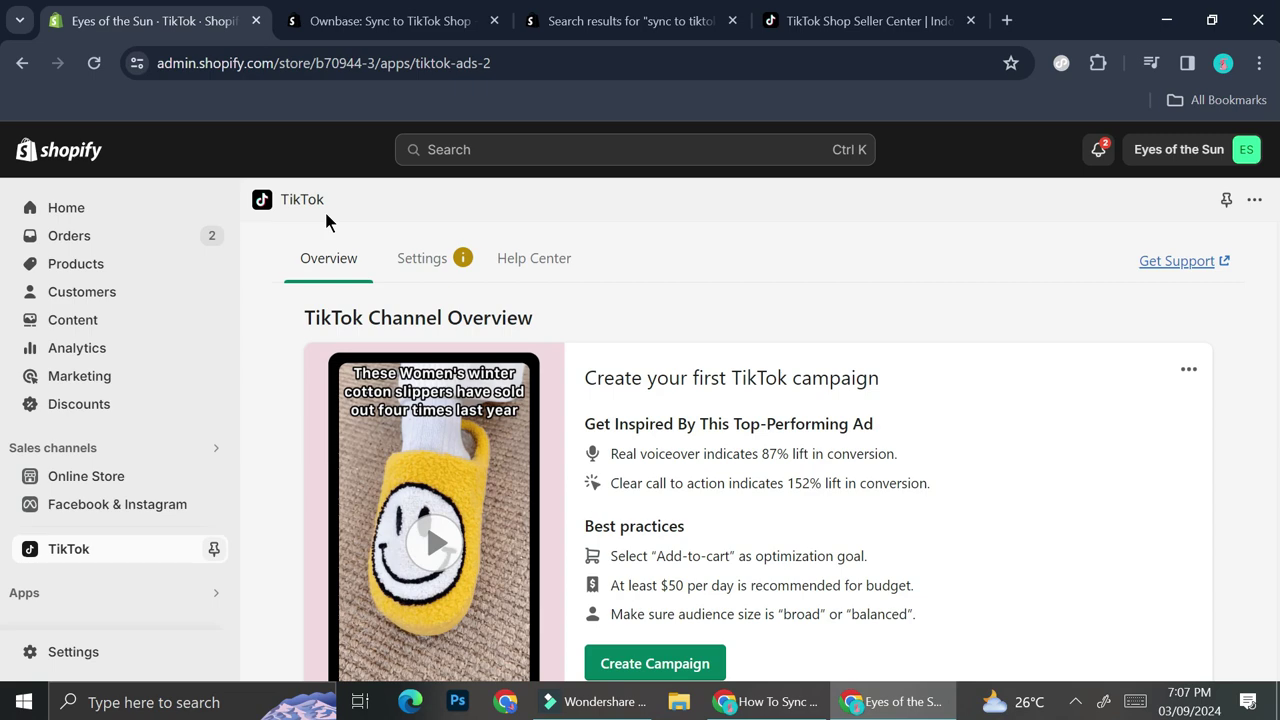
Review the TikTok channel overview, including its campaign tips, marketing feature and recommended guides, and open the channel's settings
{"action": "scroll", "coordinate": [606, 346], "scroll_direction": "down", "scroll_amount": 6}
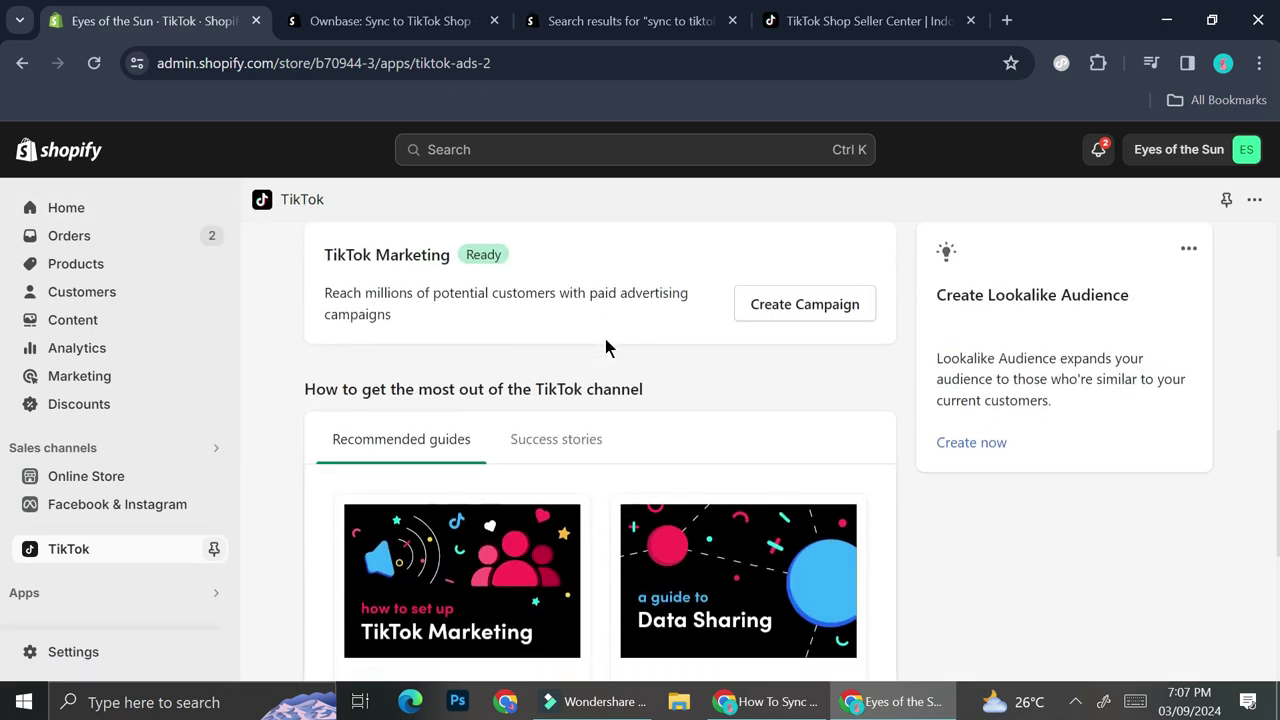
{"action": "scroll", "coordinate": [606, 346], "scroll_direction": "up", "scroll_amount": 2}
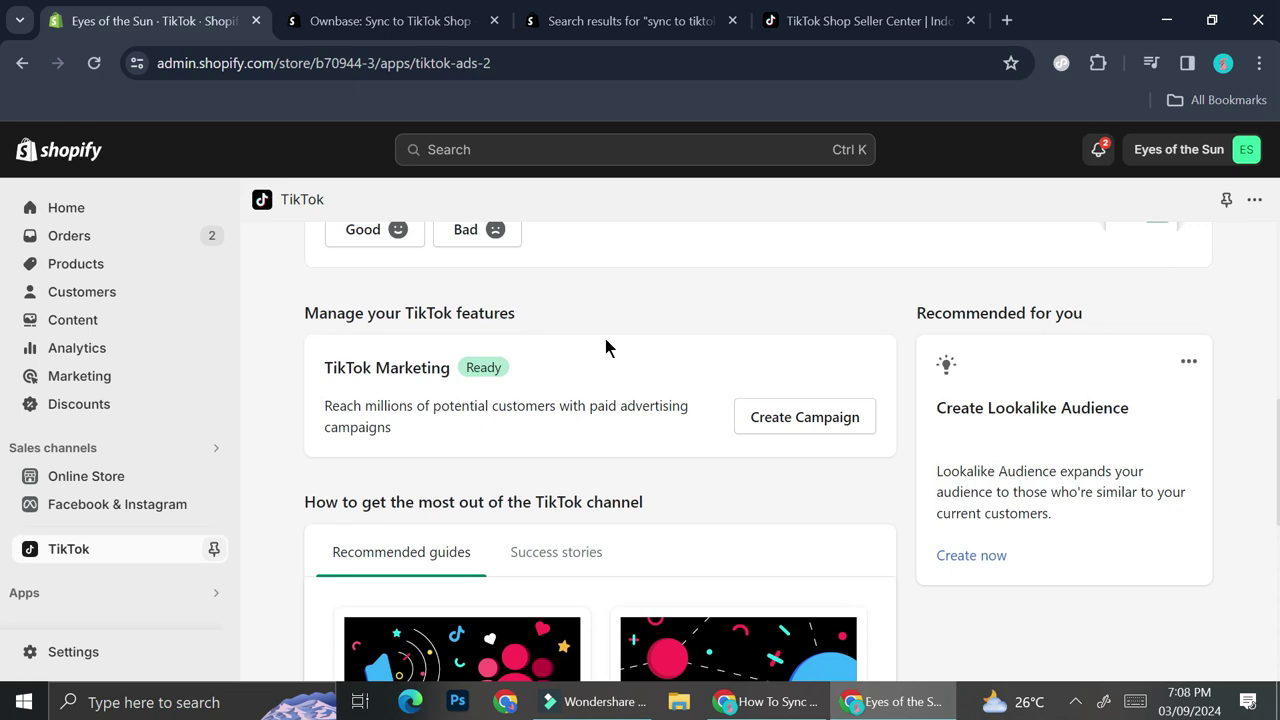
{"action": "scroll", "coordinate": [605, 346], "scroll_direction": "up", "scroll_amount": 1}
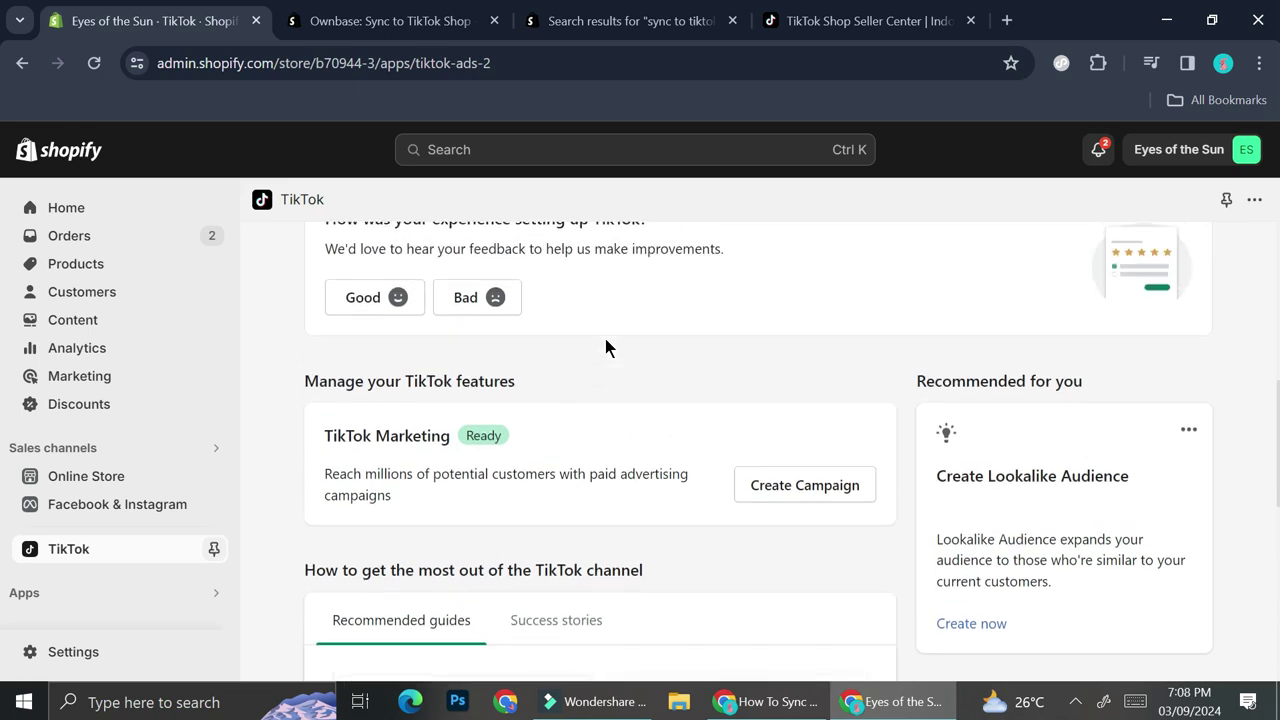
{"action": "scroll", "coordinate": [605, 346], "scroll_direction": "up", "scroll_amount": 1}
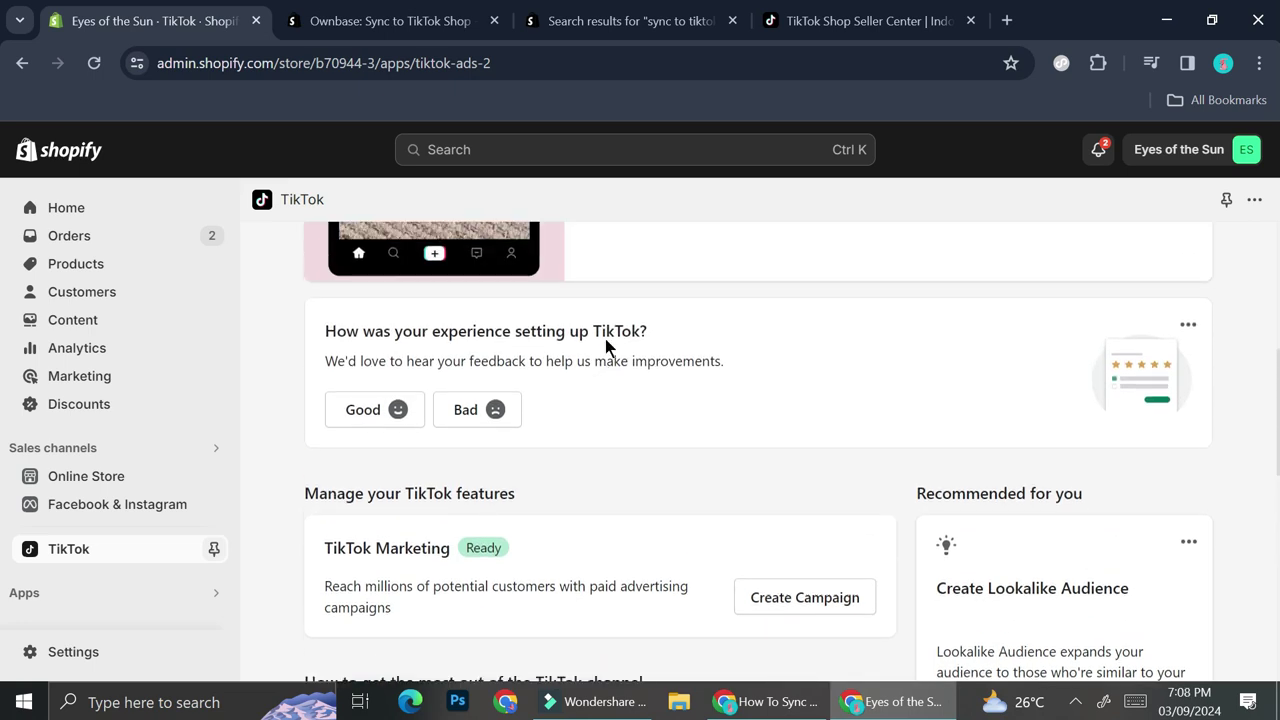
{"action": "scroll", "coordinate": [605, 340], "scroll_direction": "up", "scroll_amount": 2}
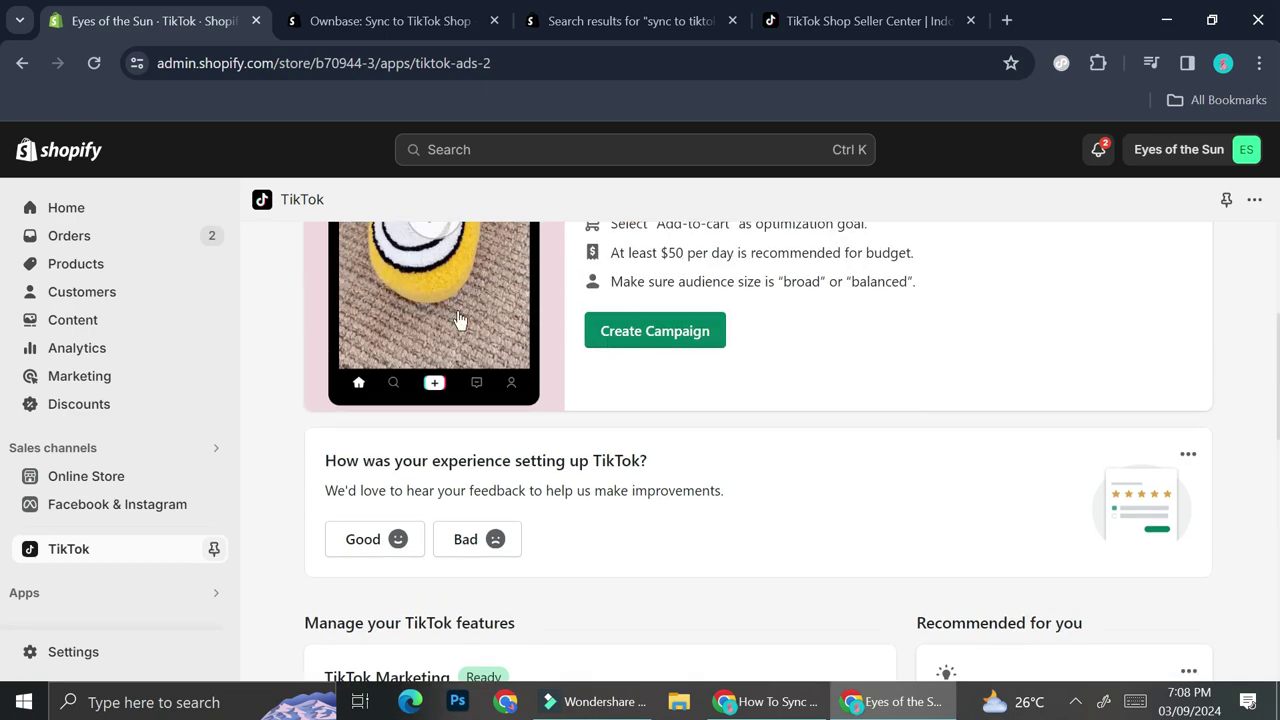
{"action": "scroll", "coordinate": [624, 385], "scroll_direction": "up", "scroll_amount": 2}
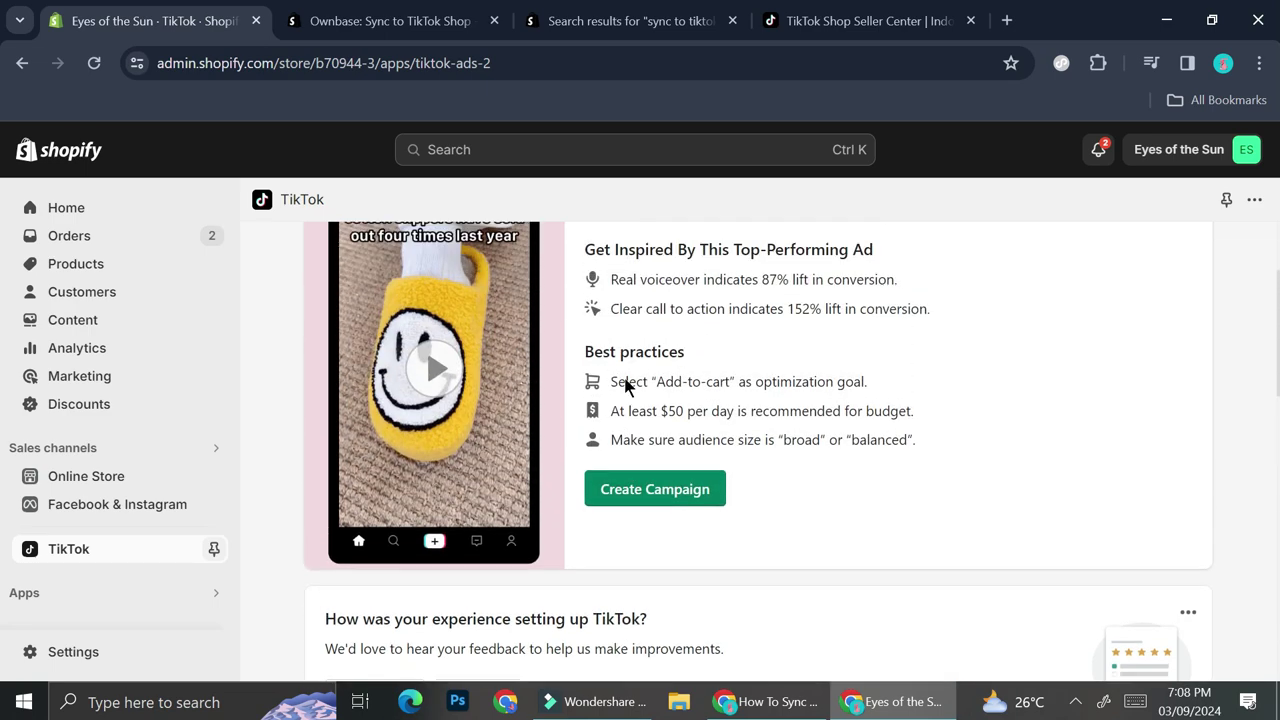
{"action": "scroll", "coordinate": [625, 385], "scroll_direction": "down", "scroll_amount": 8}
{"action": "scroll", "coordinate": [625, 386], "scroll_direction": "down", "scroll_amount": 3}
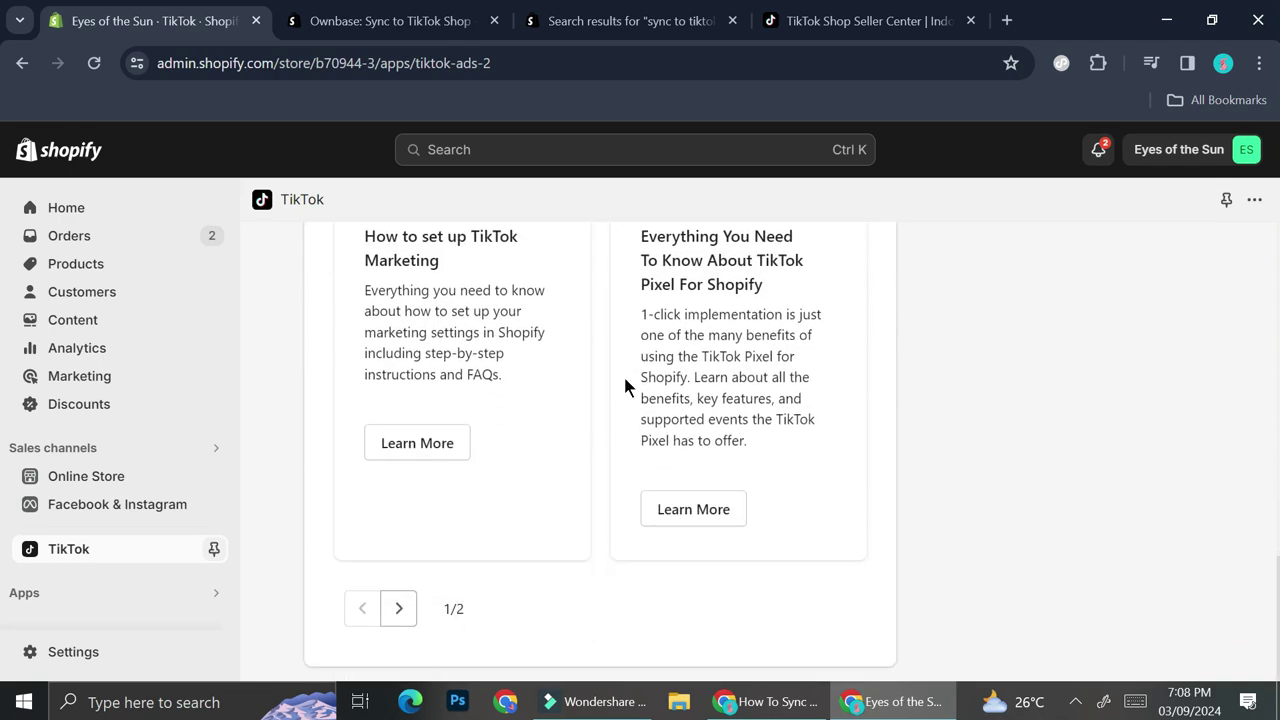
{"action": "scroll", "coordinate": [625, 385], "scroll_direction": "up", "scroll_amount": 8}
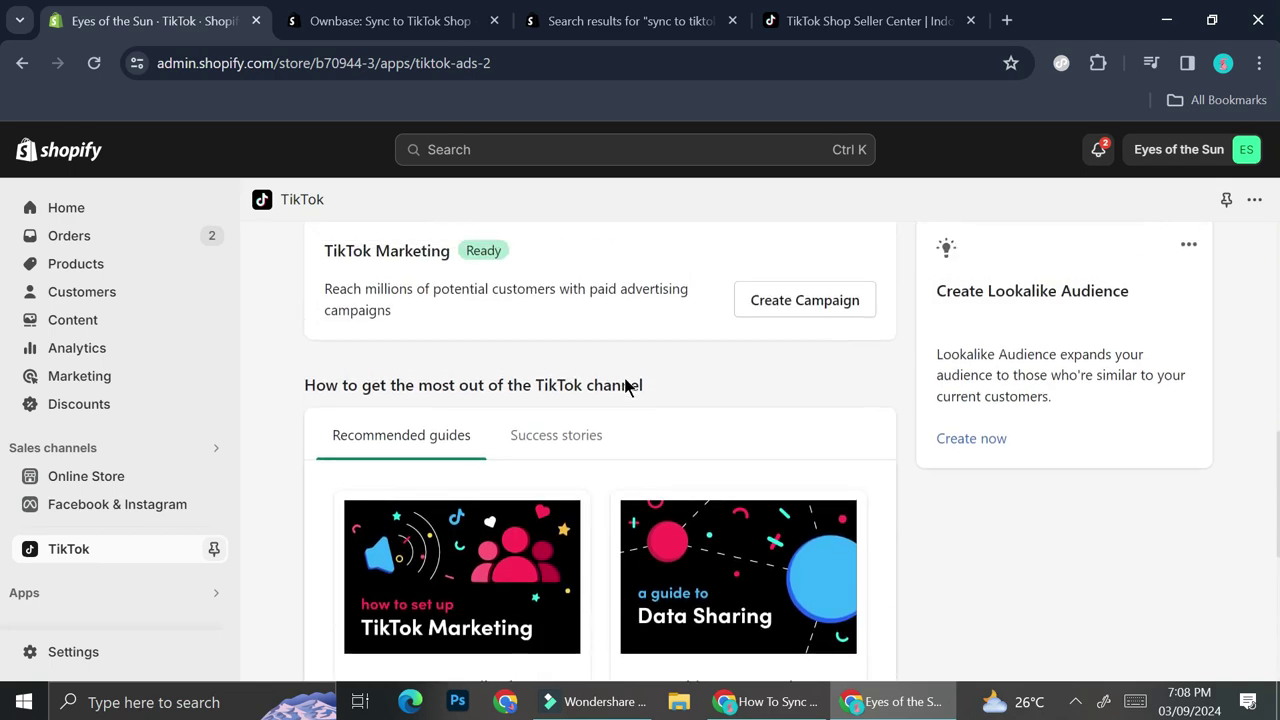
{"action": "scroll", "coordinate": [625, 385], "scroll_direction": "up", "scroll_amount": 4}
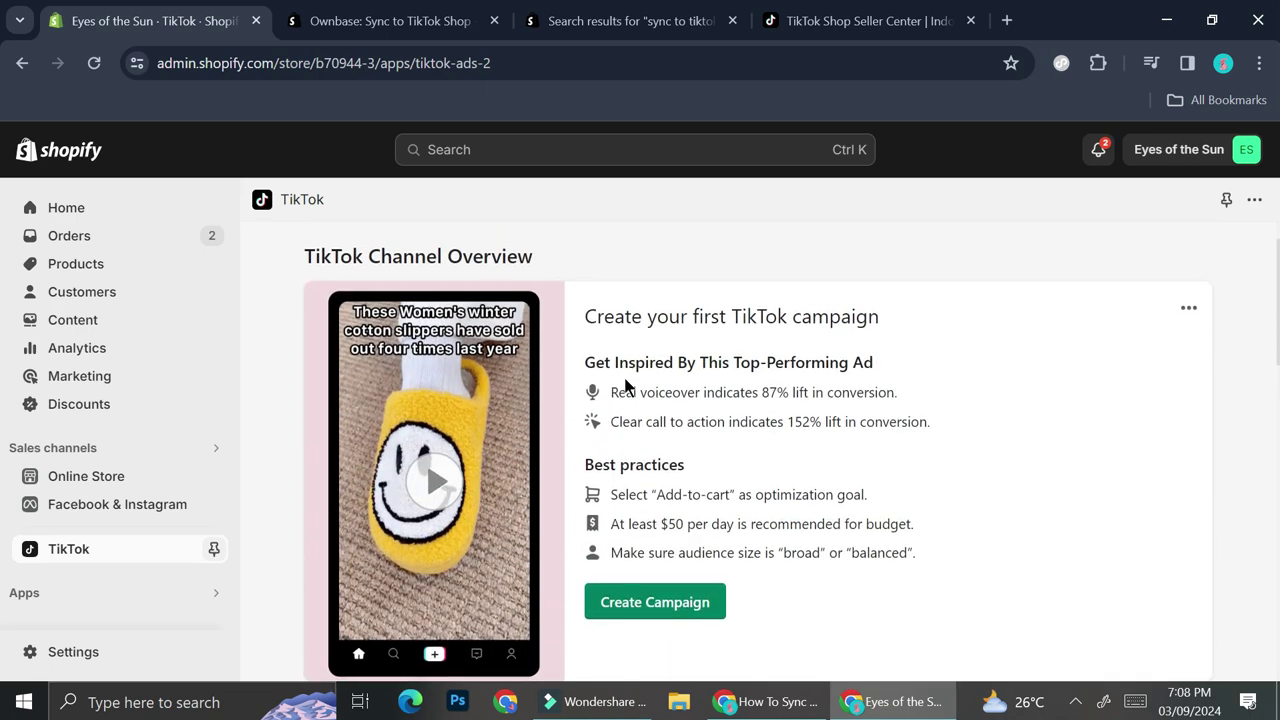
{"action": "left_click", "coordinate": [438, 257]}
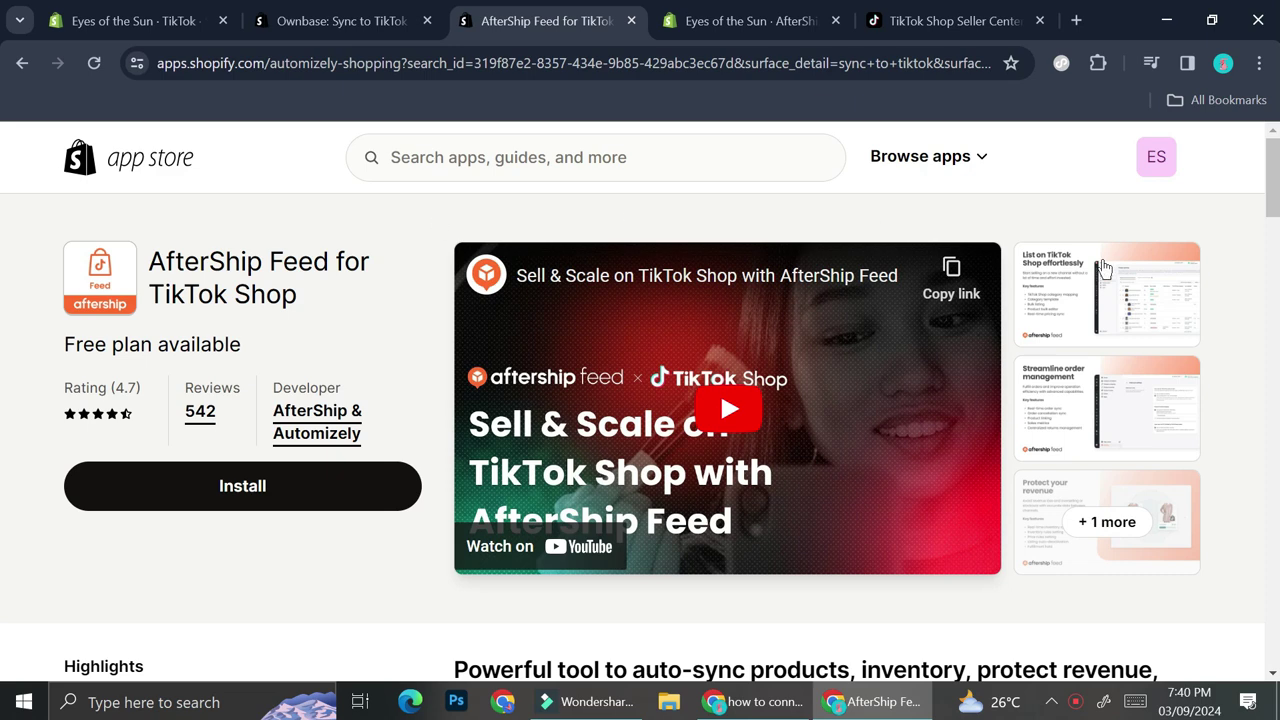
Look through the preview images of the AfterShip Feed for TikTok Shop listing, starting with the product listing features
{"action": "left_click", "coordinate": [1081, 301]}
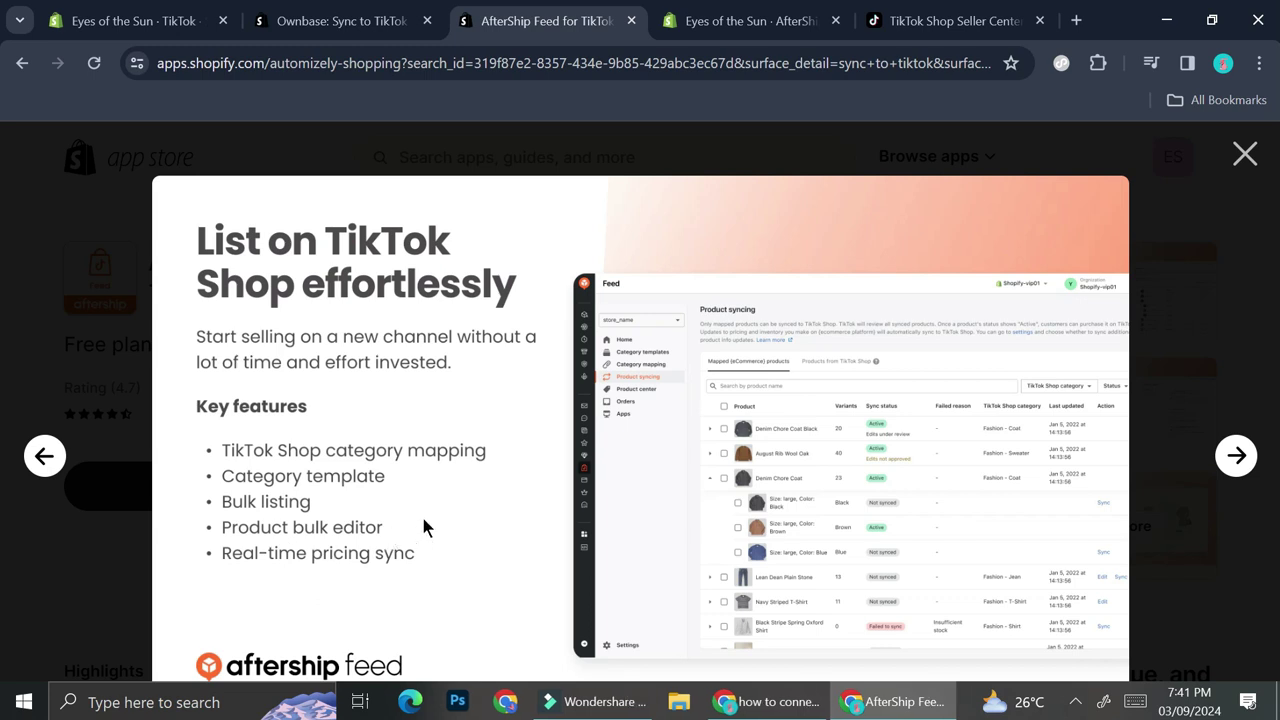
{"action": "left_click", "coordinate": [1234, 456]}
{"action": "left_click", "coordinate": [1234, 456]}
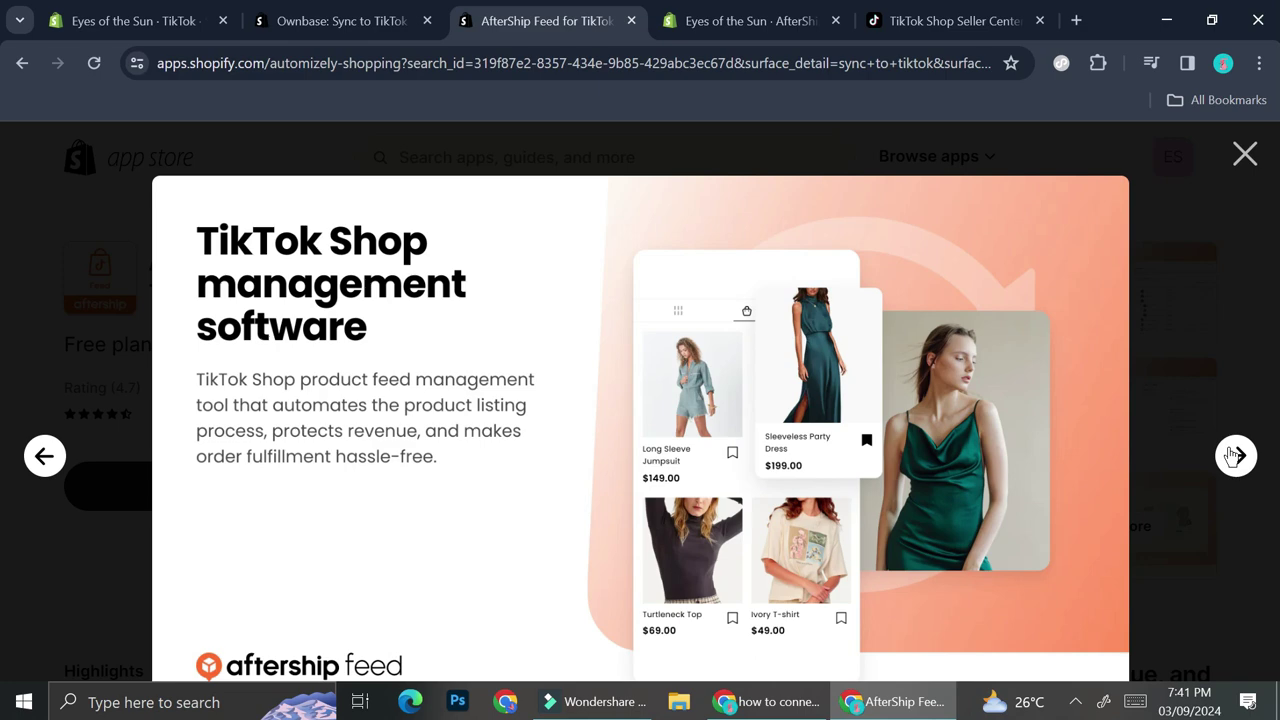
Finish viewing the AfterShip Feed preview images and read the listing's feature highlights on product sync, revenue protection, order management and returns
{"action": "left_click", "coordinate": [1234, 456]}
{"action": "left_click", "coordinate": [1247, 156]}
{"action": "scroll", "coordinate": [900, 450], "scroll_direction": "down", "scroll_amount": 5}
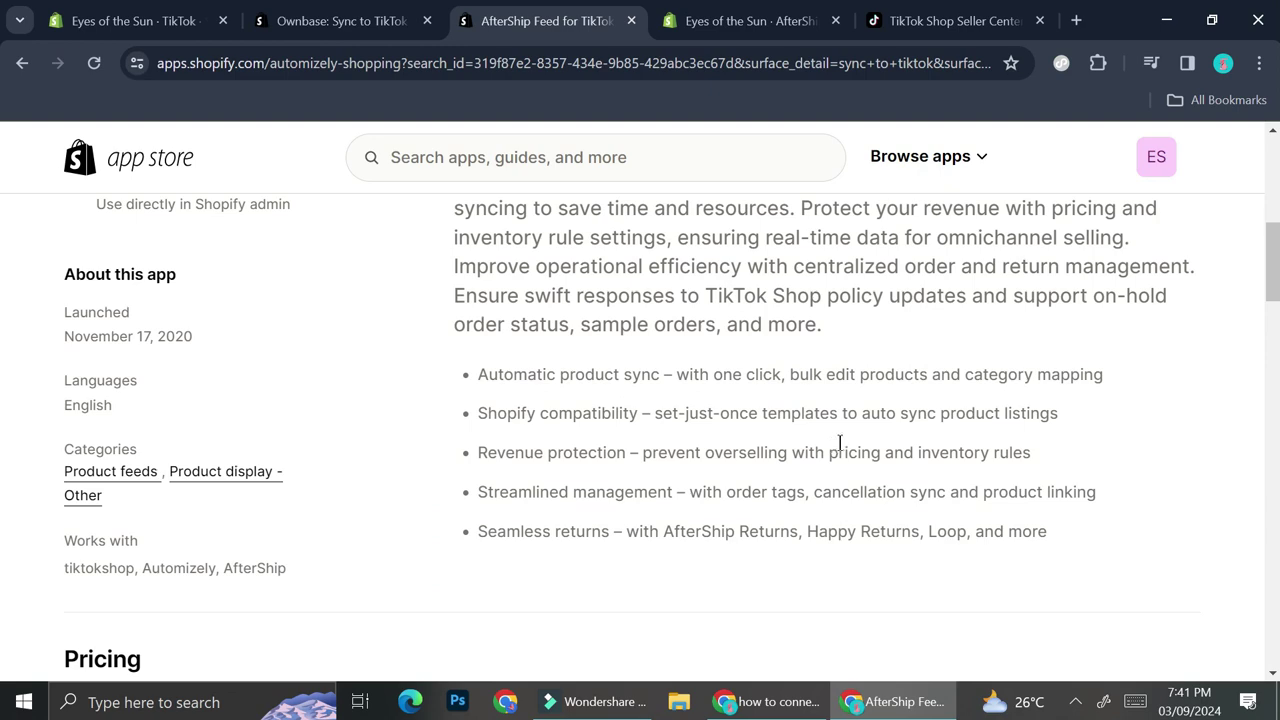
In the store's AfterShip Feed app, view the region choices for connecting a TikTok Shop store and dismiss them without choosing one
{"action": "key", "text": "ctrl+Tab"}
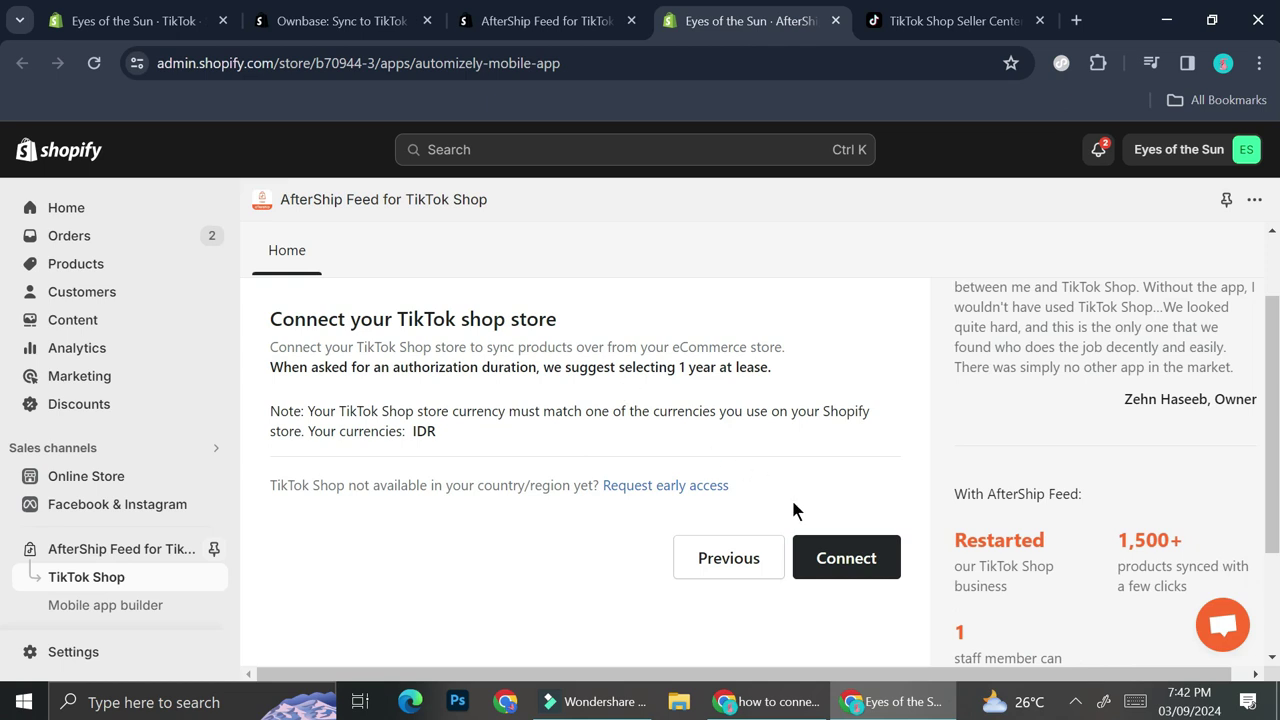
{"action": "left_click", "coordinate": [838, 545]}
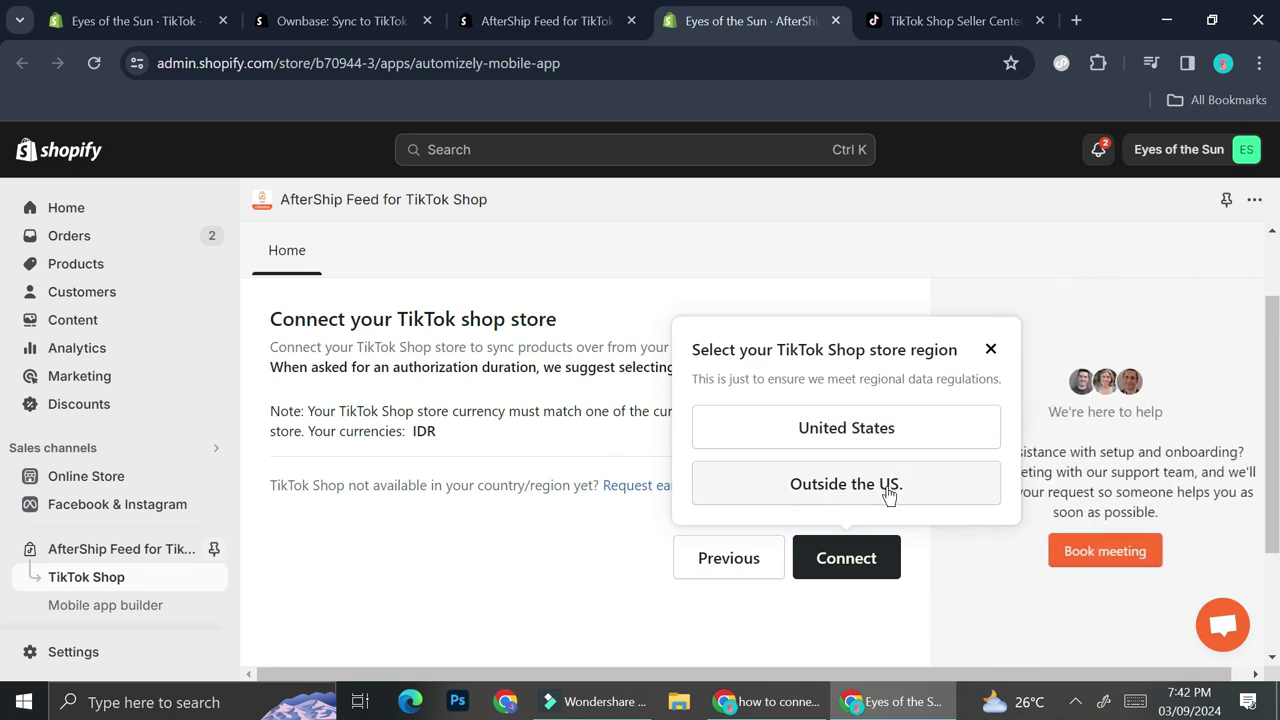
{"action": "left_click", "coordinate": [440, 565]}
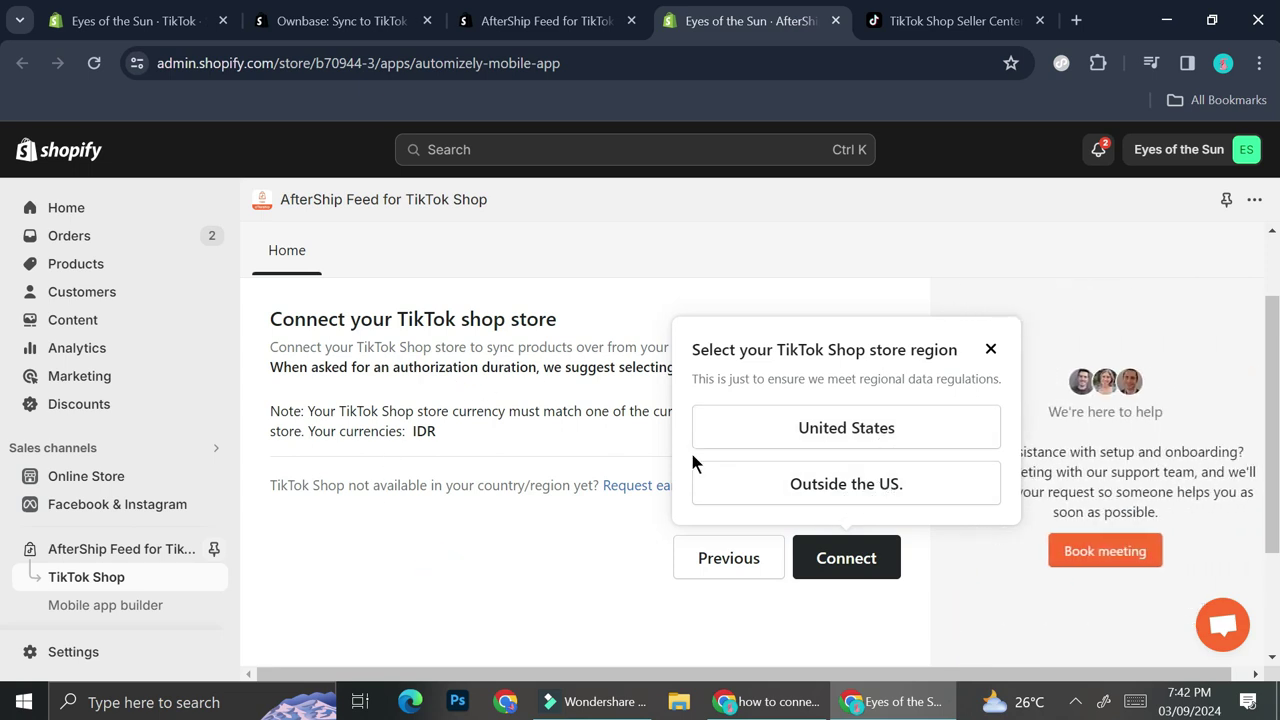
{"action": "left_click", "coordinate": [990, 348]}
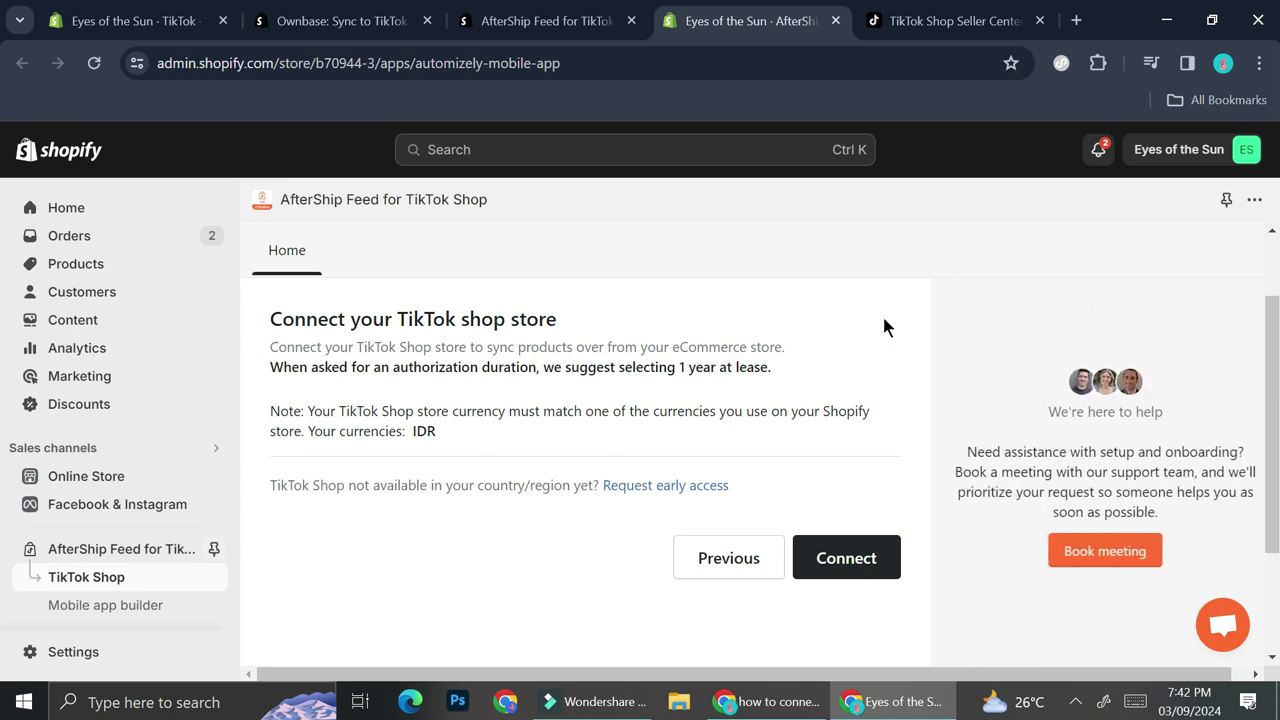
View the TikTok Shop Seller Center homepage and return to the Shopify store admin
{"action": "left_click", "coordinate": [955, 18]}
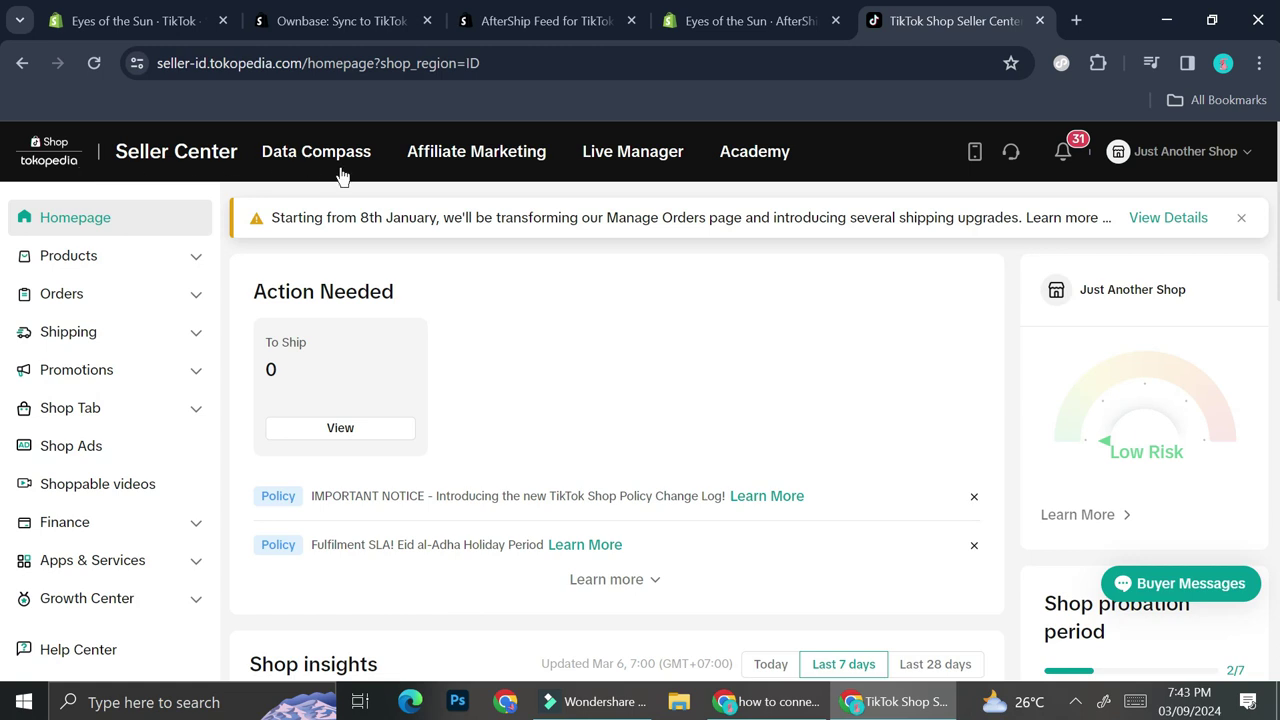
{"action": "left_click", "coordinate": [494, 12]}
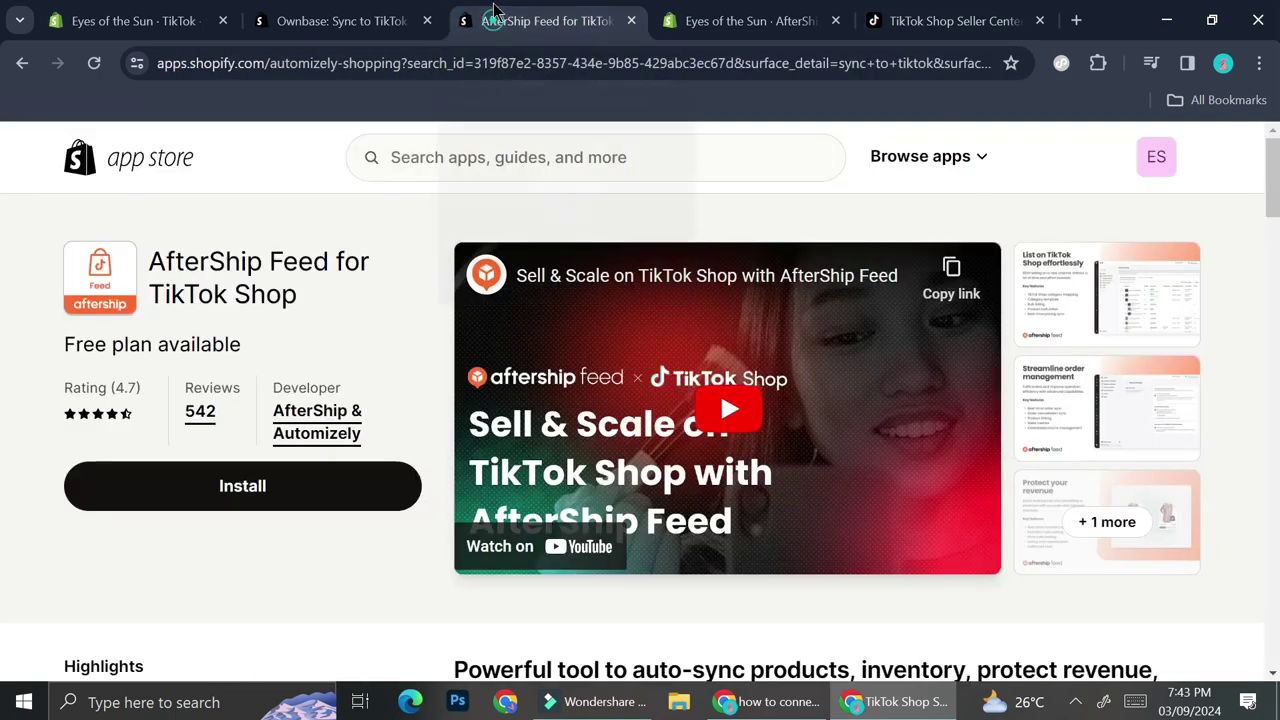
{"action": "left_click", "coordinate": [340, 14]}
{"action": "left_click", "coordinate": [152, 8]}
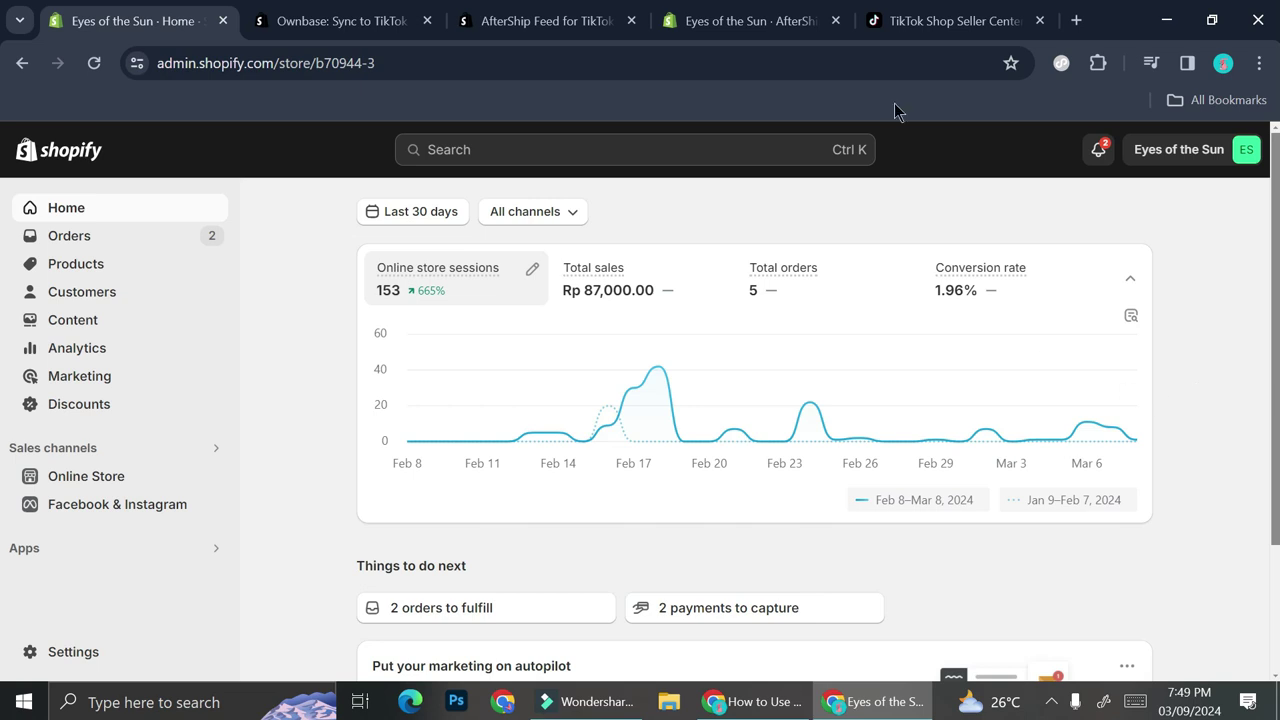
Revisit the AfterShip Feed and Ownbase app listings, ending on the Shopify admin home page
{"action": "left_click", "coordinate": [478, 14]}
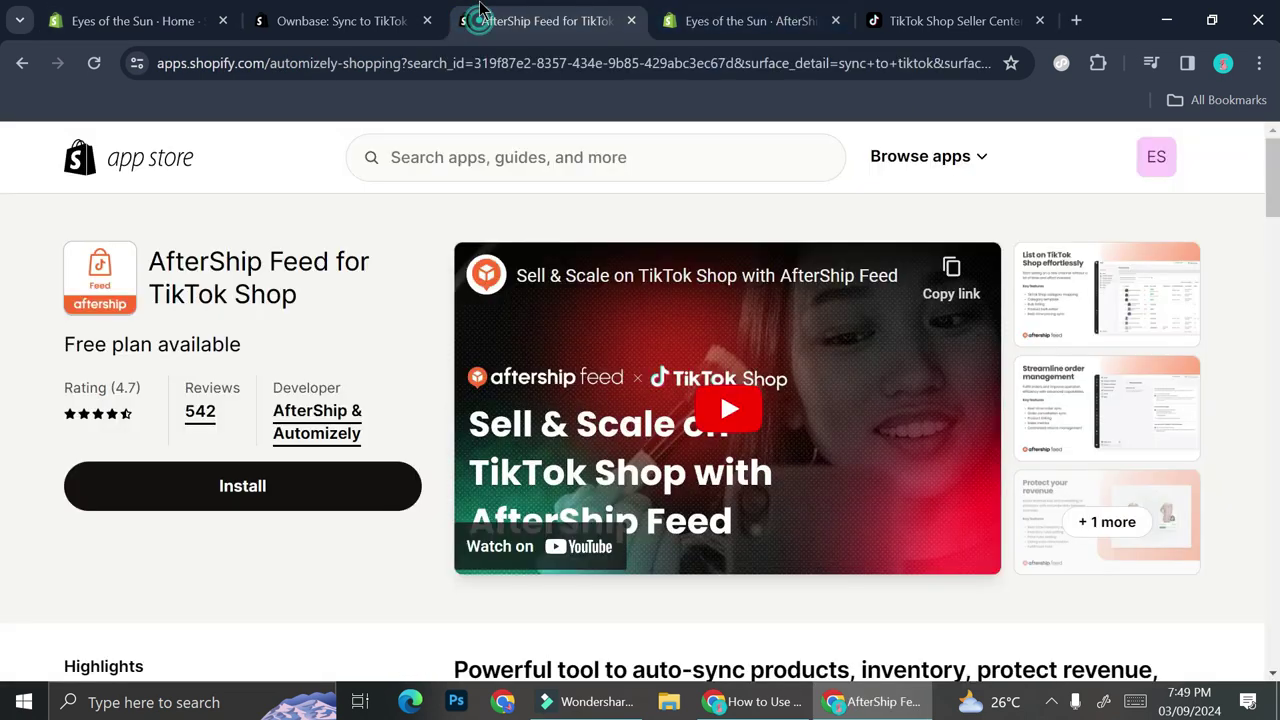
{"action": "left_click", "coordinate": [342, 12]}
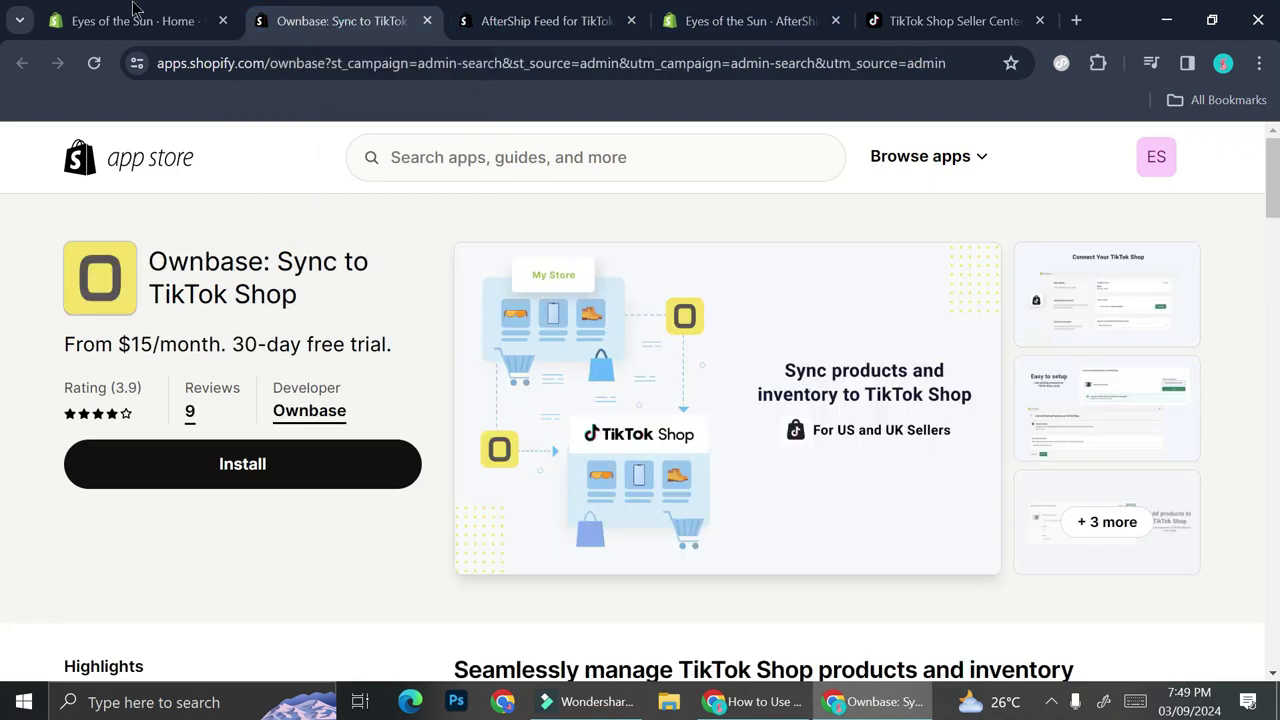
{"action": "left_click", "coordinate": [105, 16]}
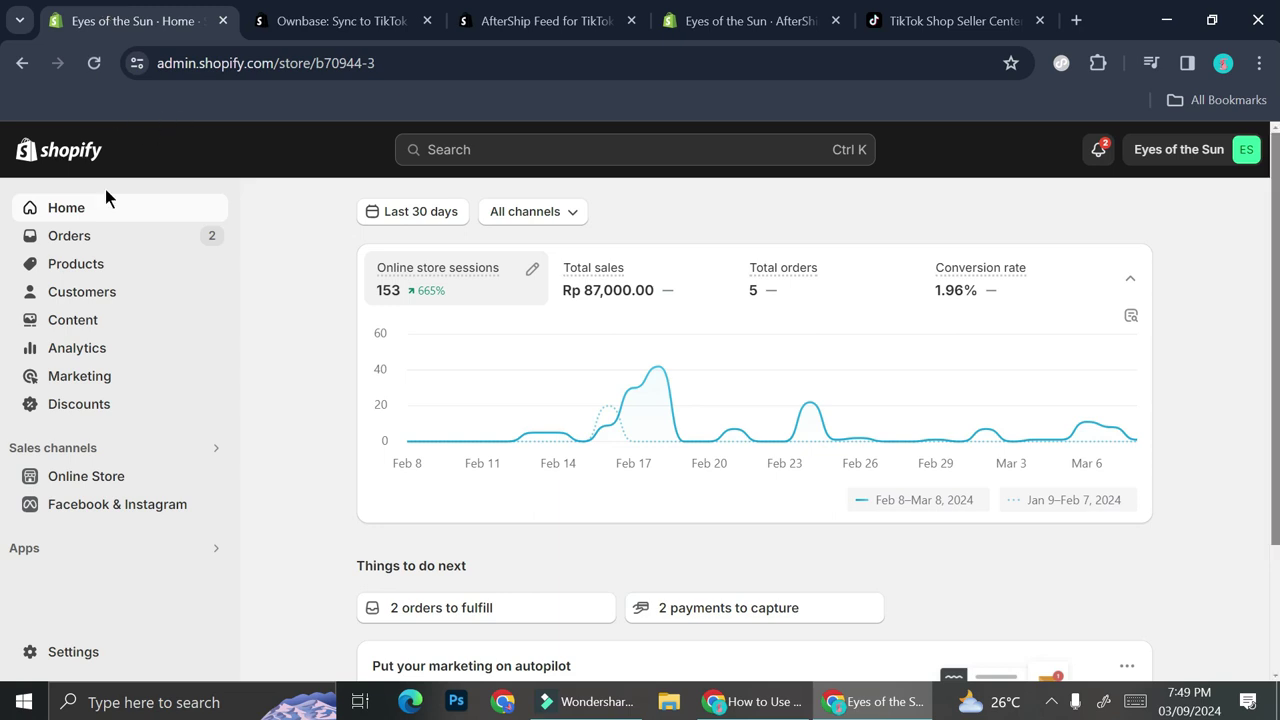
Open the Amora product from the product list and expand the Facebook & Instagram channel details in its publishing section
{"action": "left_click", "coordinate": [98, 273]}
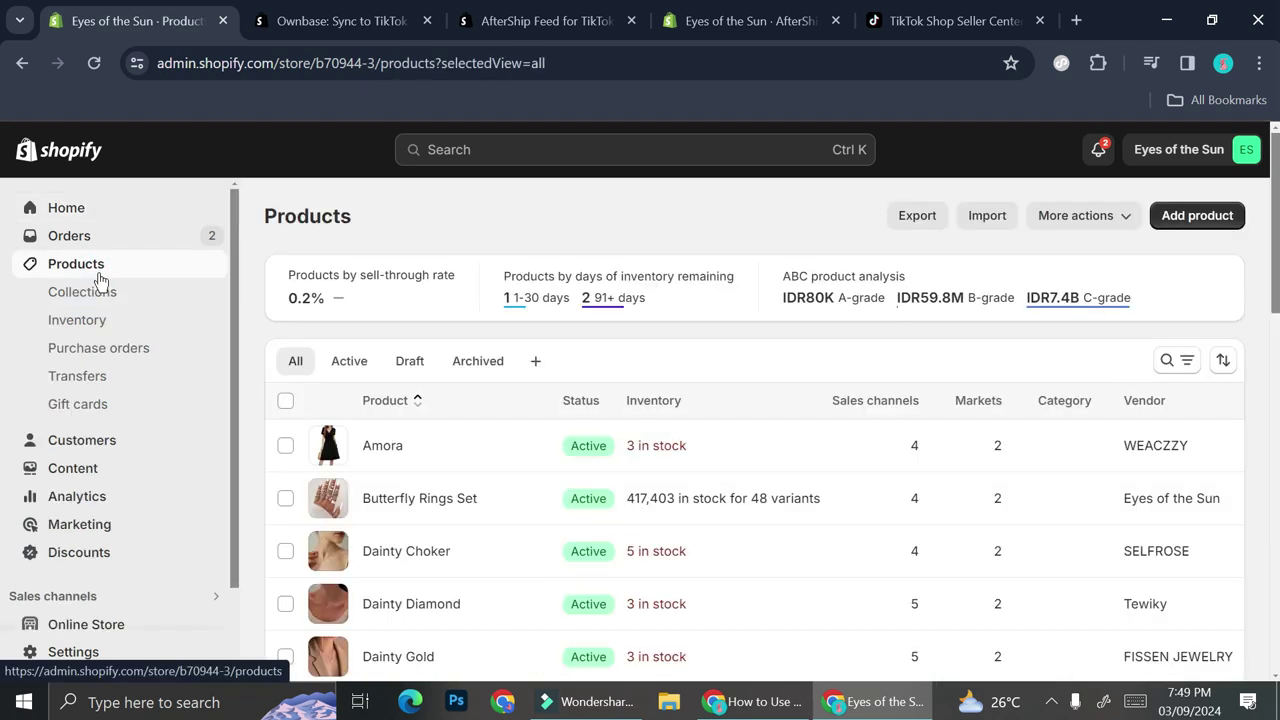
{"action": "left_click", "coordinate": [386, 449]}
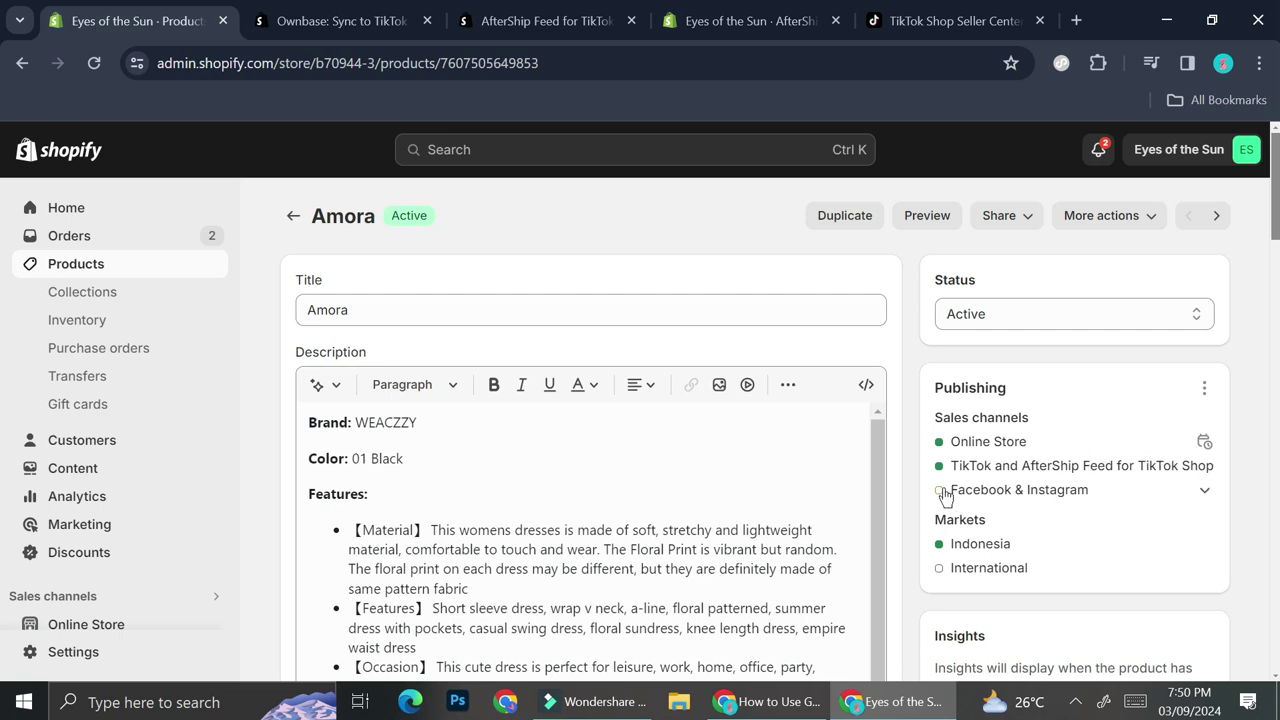
{"action": "left_click", "coordinate": [1206, 490]}
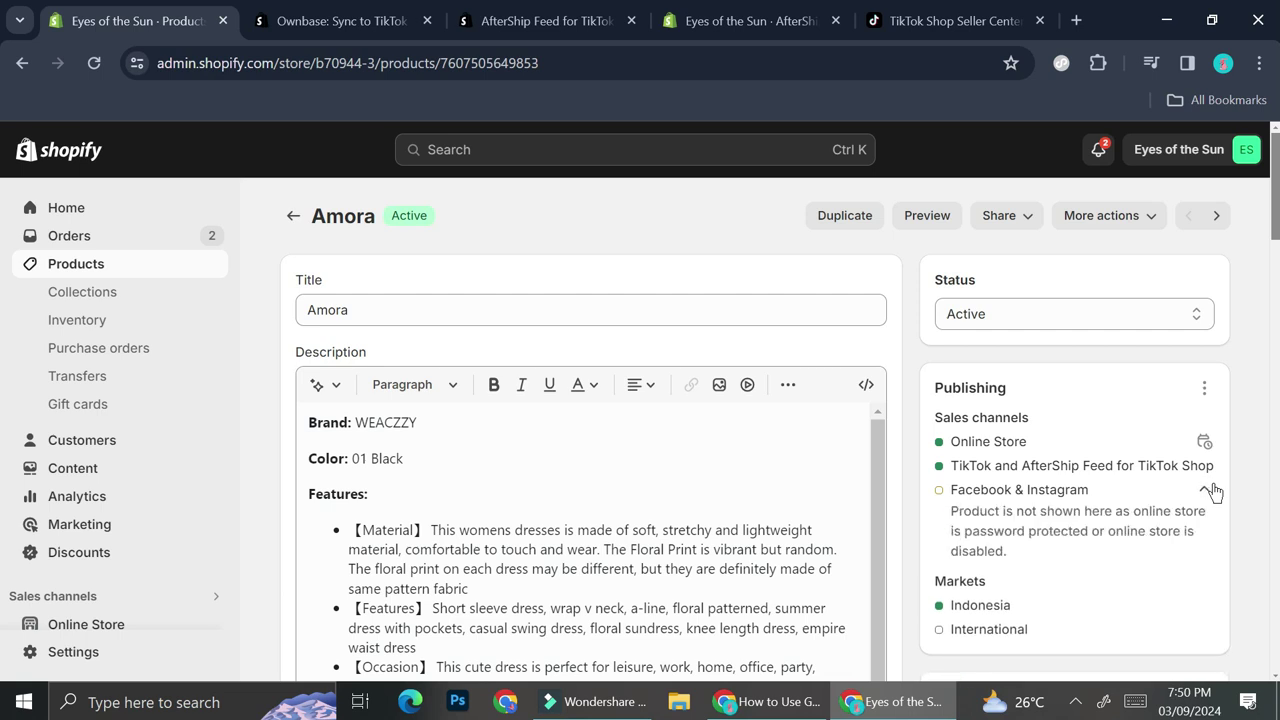
Open the sales channel management for the Amora product to see which channels it is published to
{"action": "left_click", "coordinate": [1204, 388]}
{"action": "left_click", "coordinate": [1133, 372]}
{"action": "left_click", "coordinate": [1204, 388]}
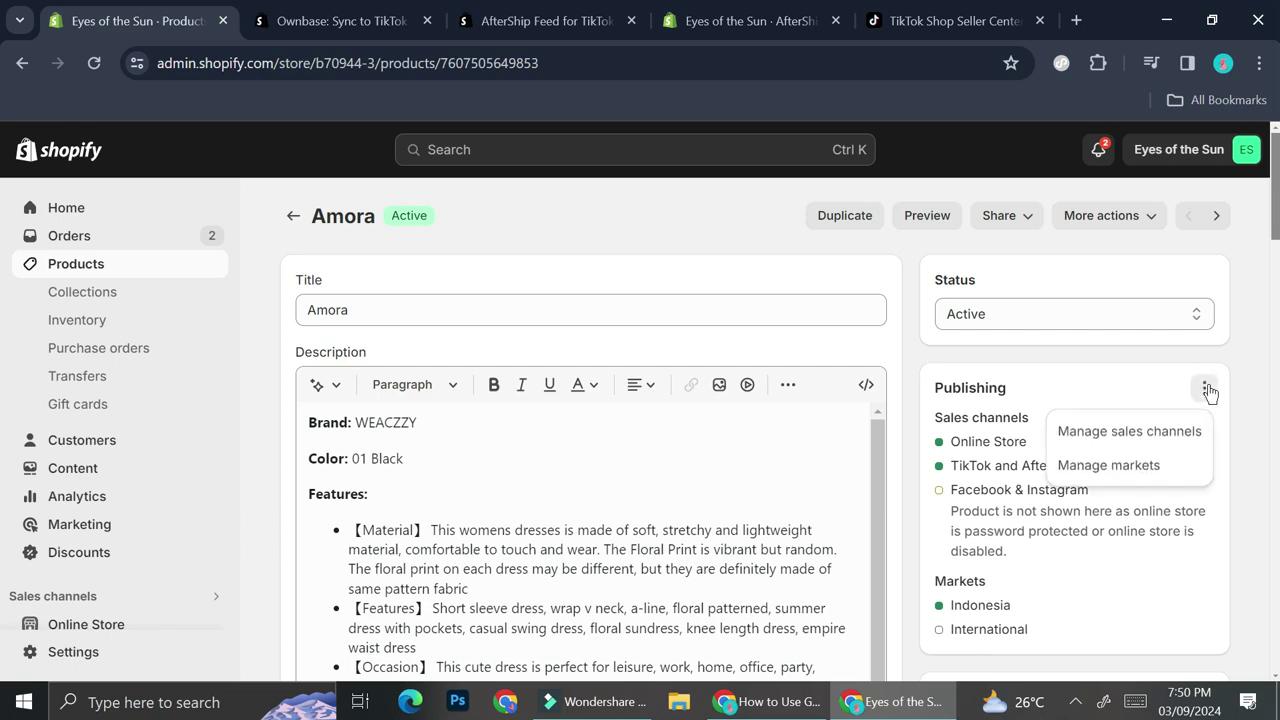
{"action": "left_click", "coordinate": [1132, 431]}
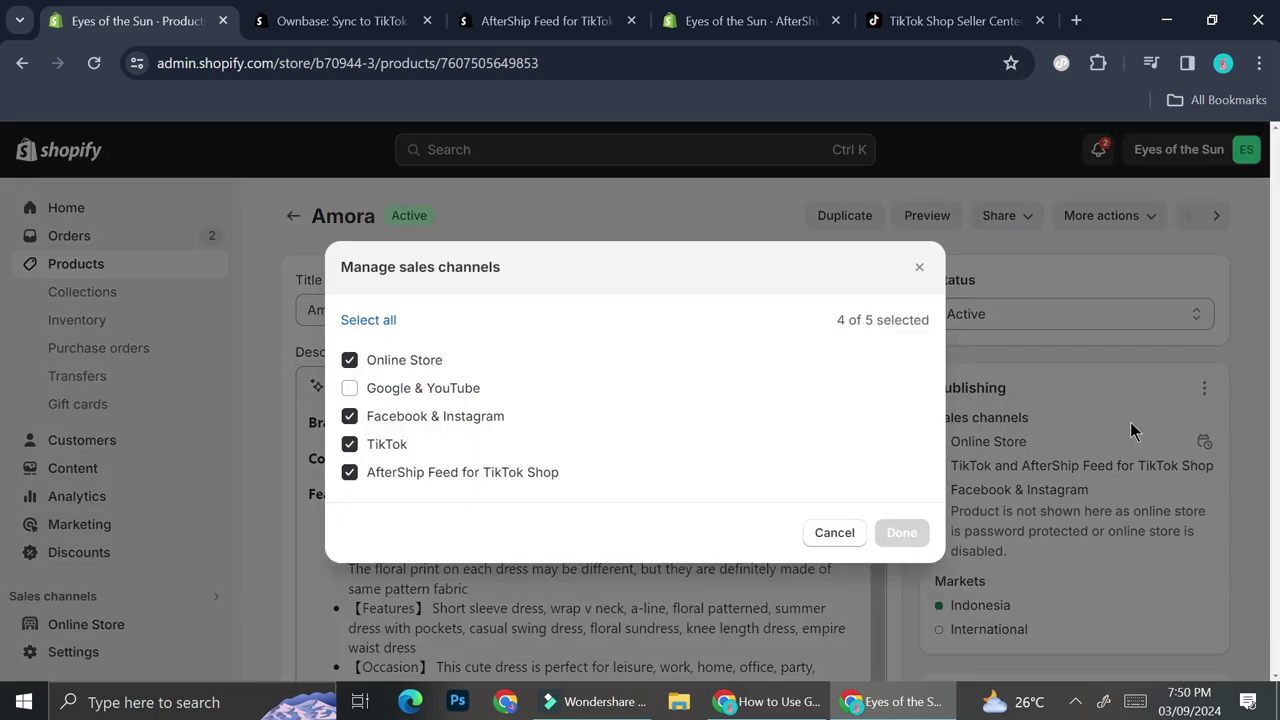